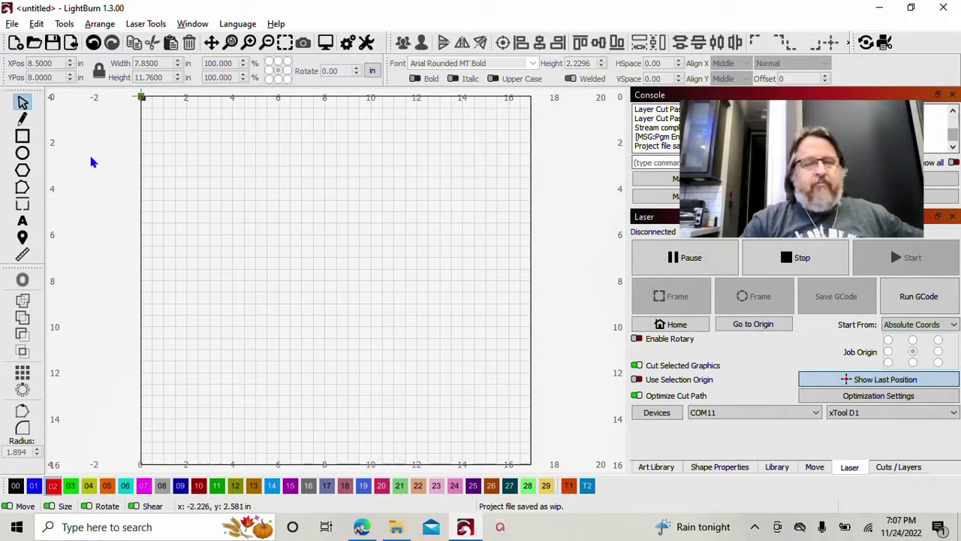
- Draw a vertical stalk line at x ≈ 8.5 from about 3 to 10.5 in
click(22, 121)
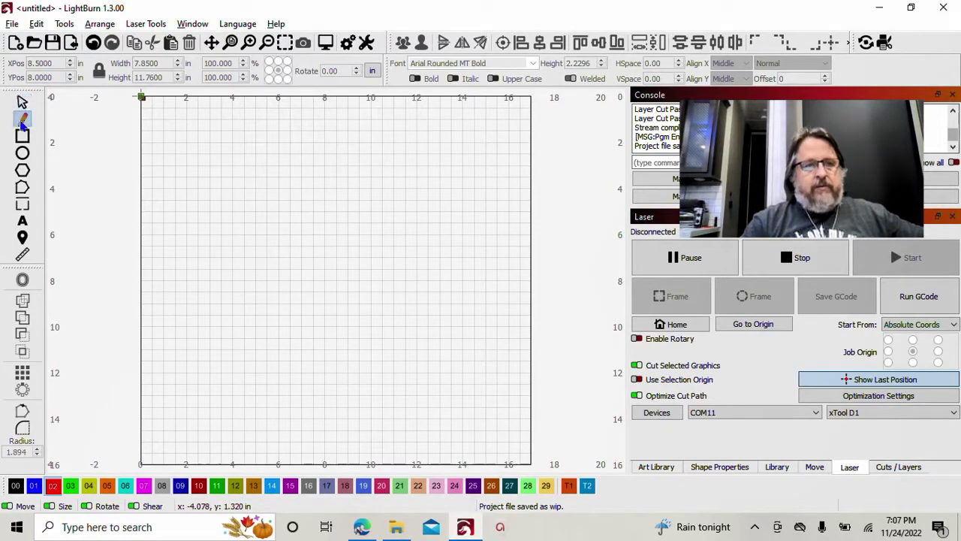
click(338, 173)
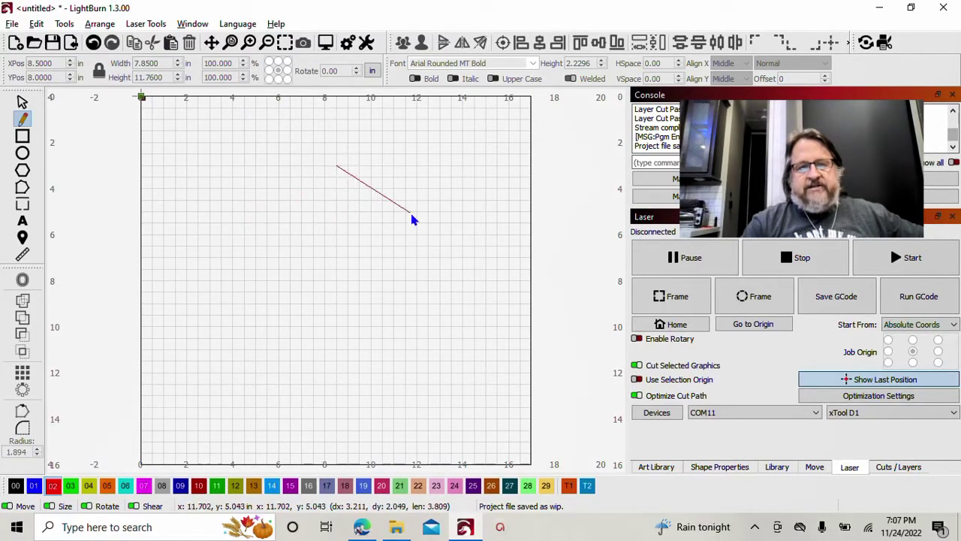
scroll(345, 225, up, 5)
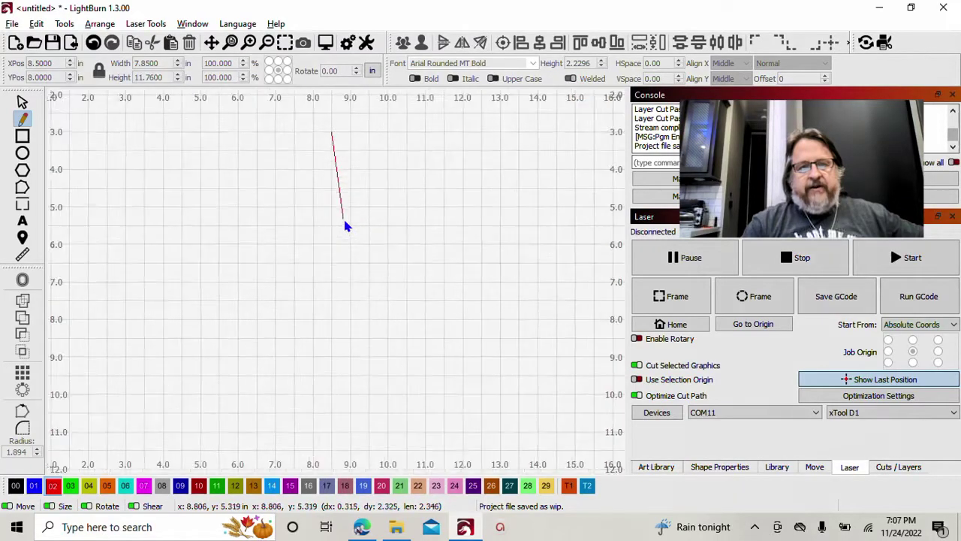
scroll(345, 223, up, 1)
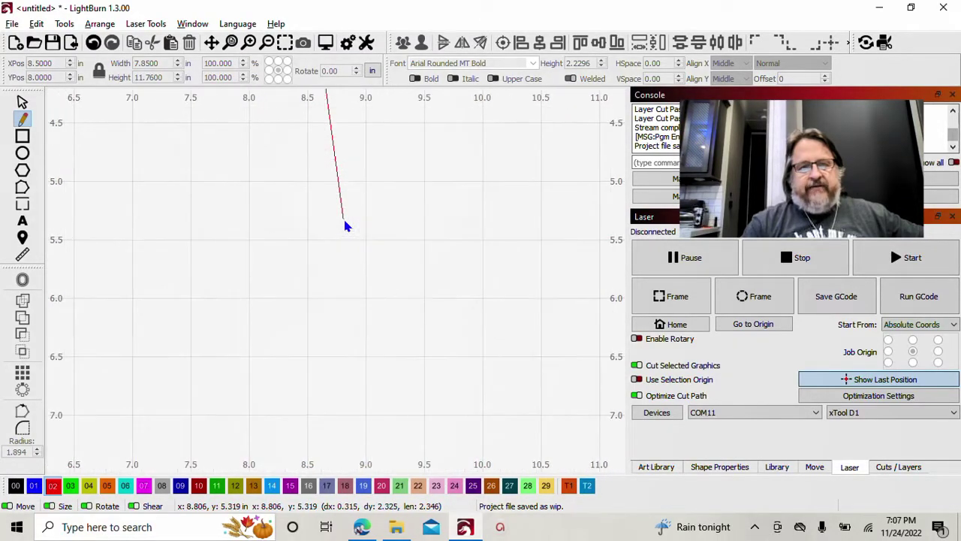
scroll(345, 224, up, 2)
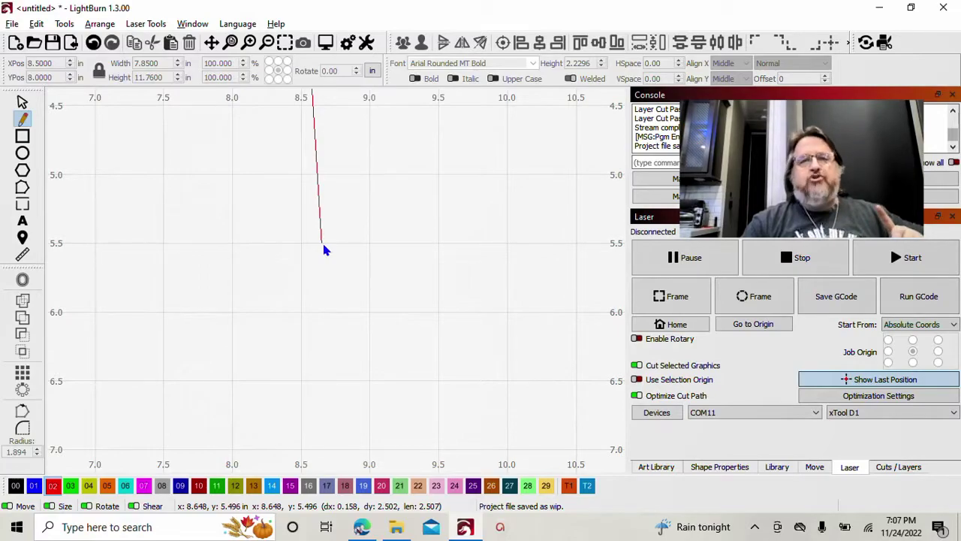
scroll(324, 250, down, 8)
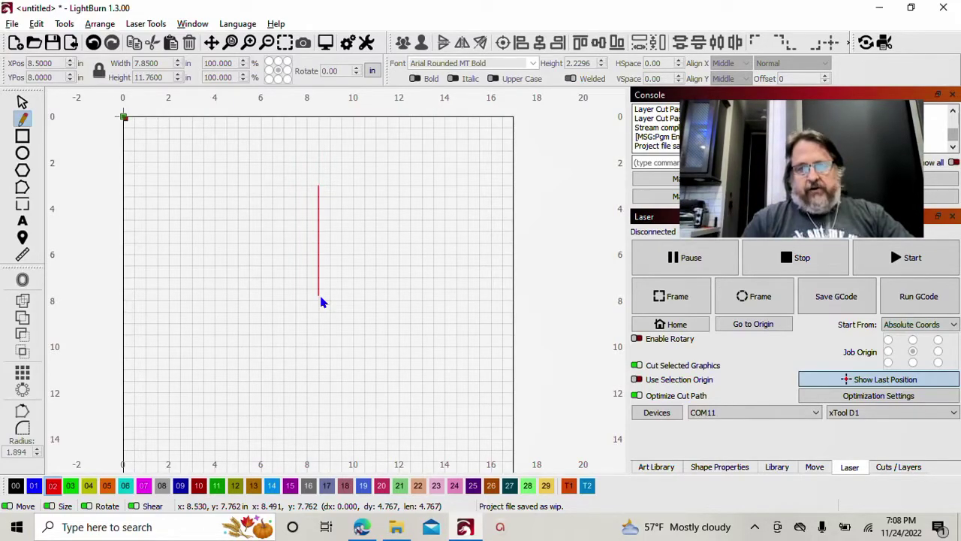
click(318, 371)
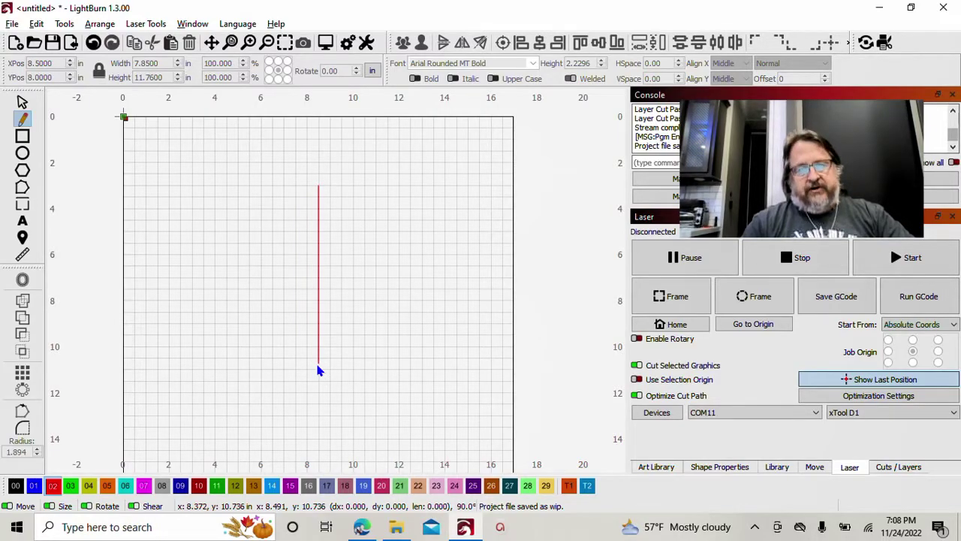
key(Escape)
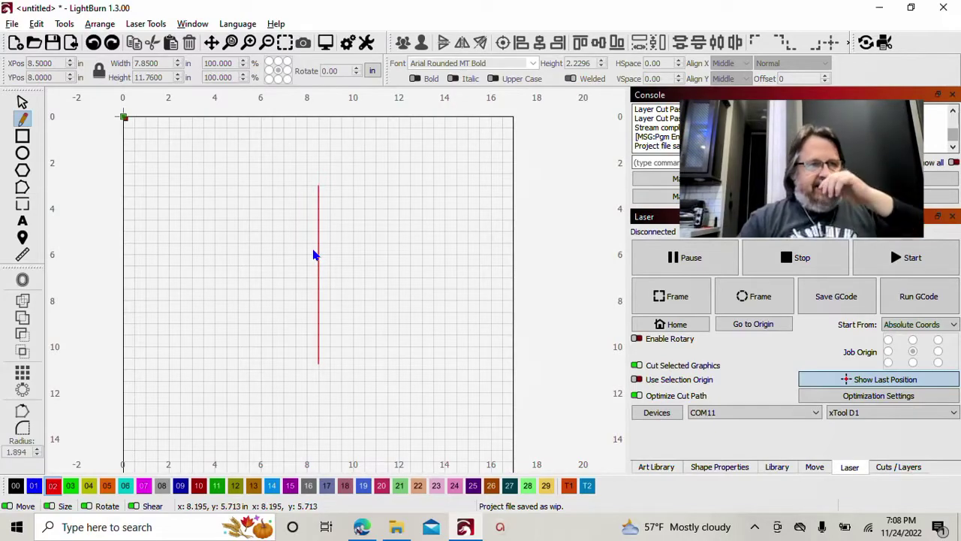
- Add a text letter 'V' on the canvas
click(23, 221)
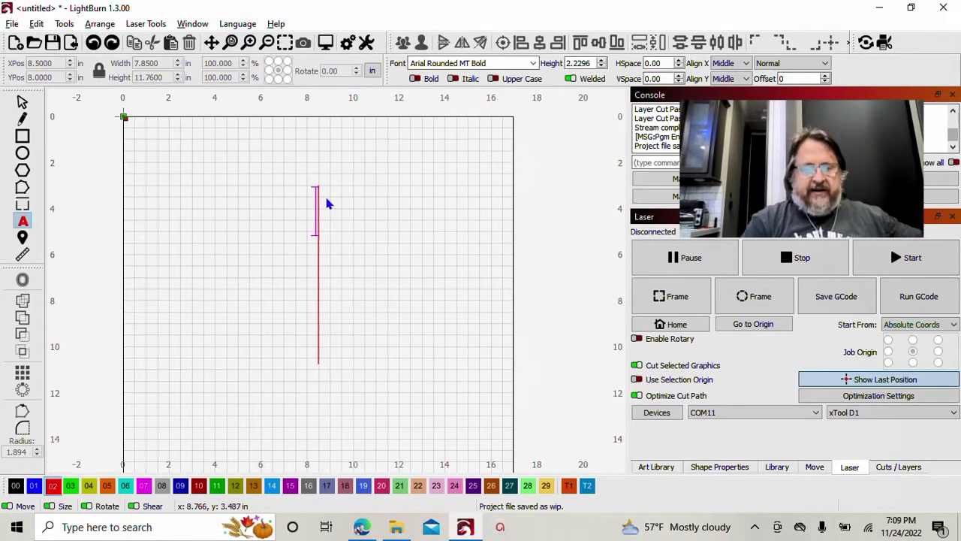
text(V)
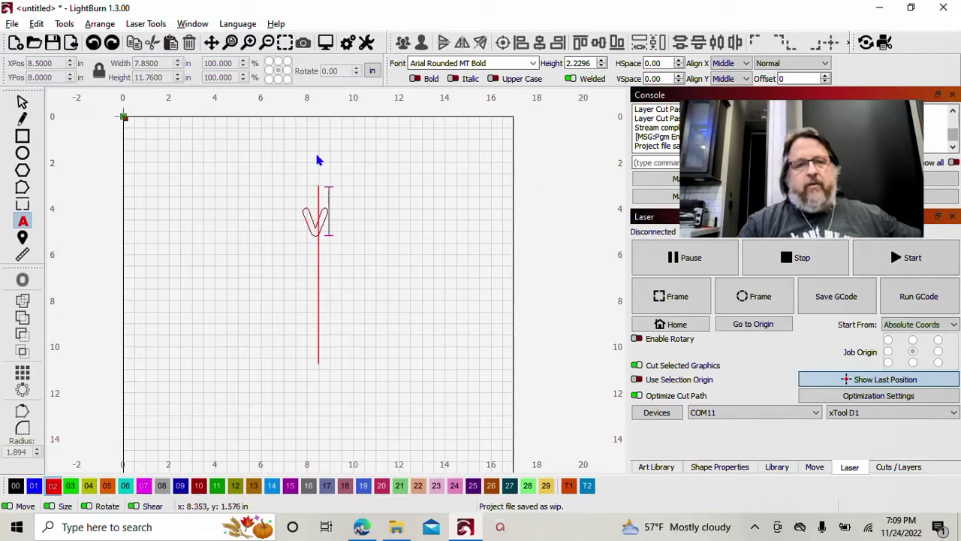
click(22, 103)
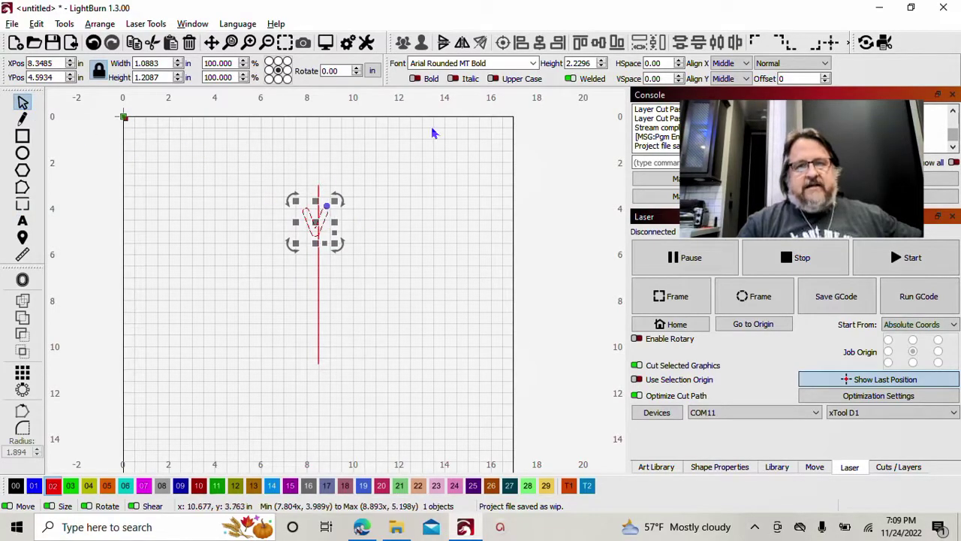
- Shrink the V to 1.7921 in tall and move it onto the line's top end
click(602, 66)
click(602, 66)
click(602, 66)
click(602, 67)
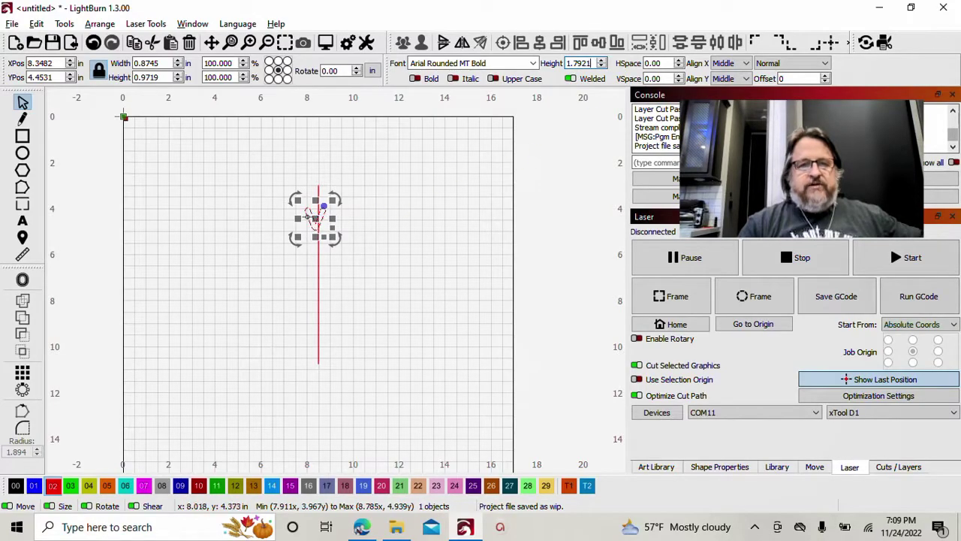
drag(315, 218, 319, 183)
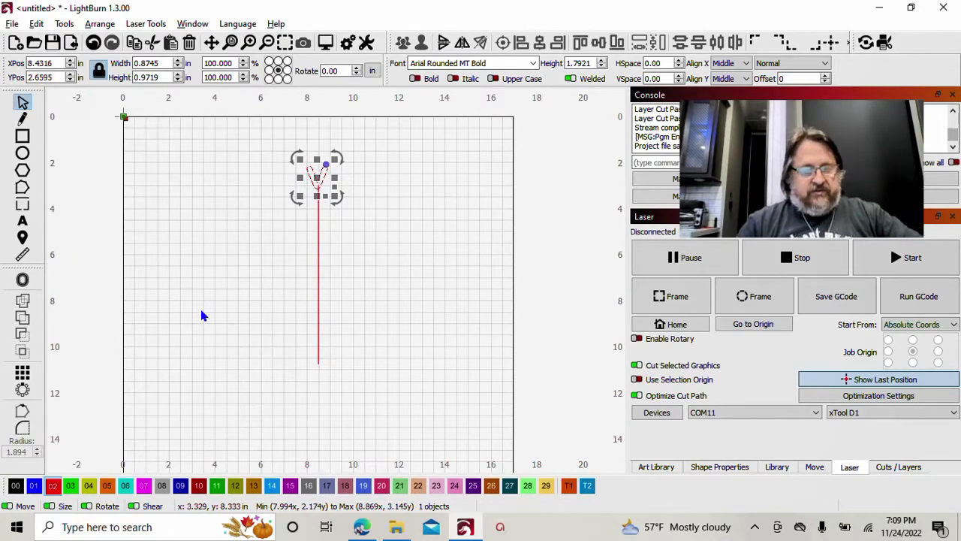
- Place three more V copies stacked down the line below the first
key(Down)
key(Down)
key(Down)
key(Down)
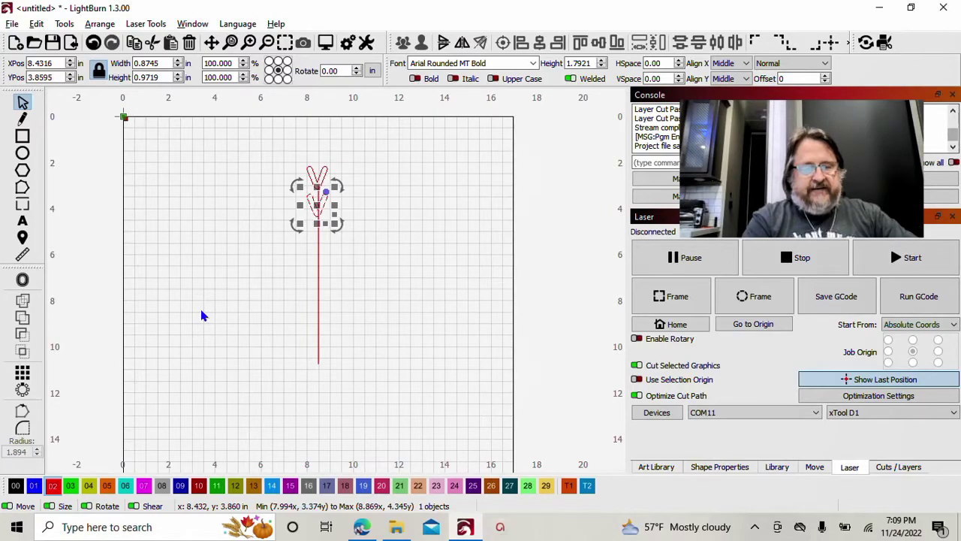
key(Down)
key(Down)
key(Down)
key(Down)
key(Down)
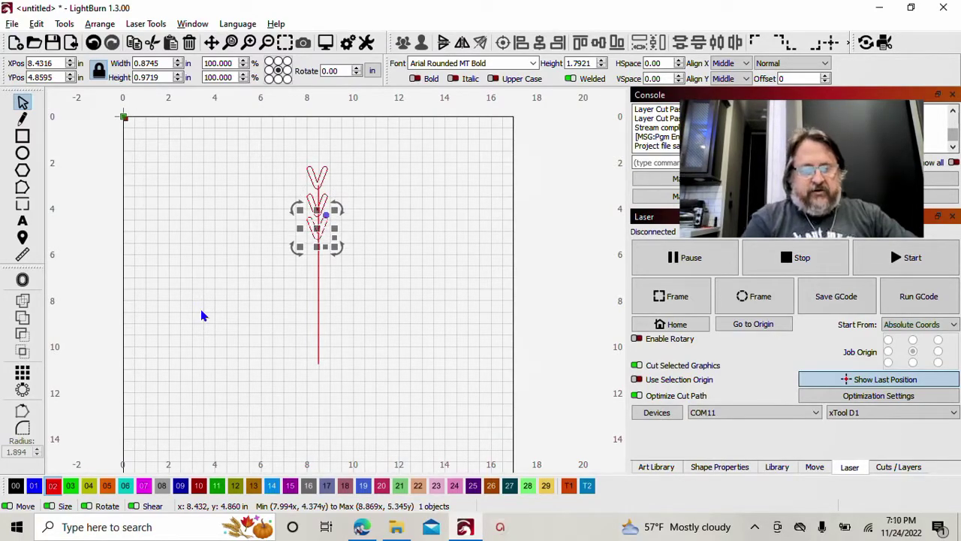
key(Down)
key(Down)
key(Down)
key(Down)
key(Down)
key(Down)
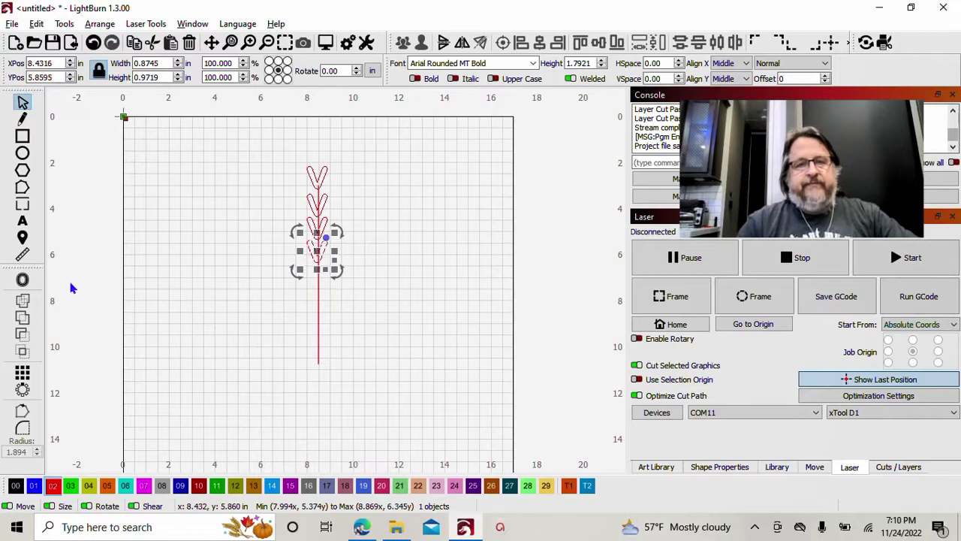
click(157, 227)
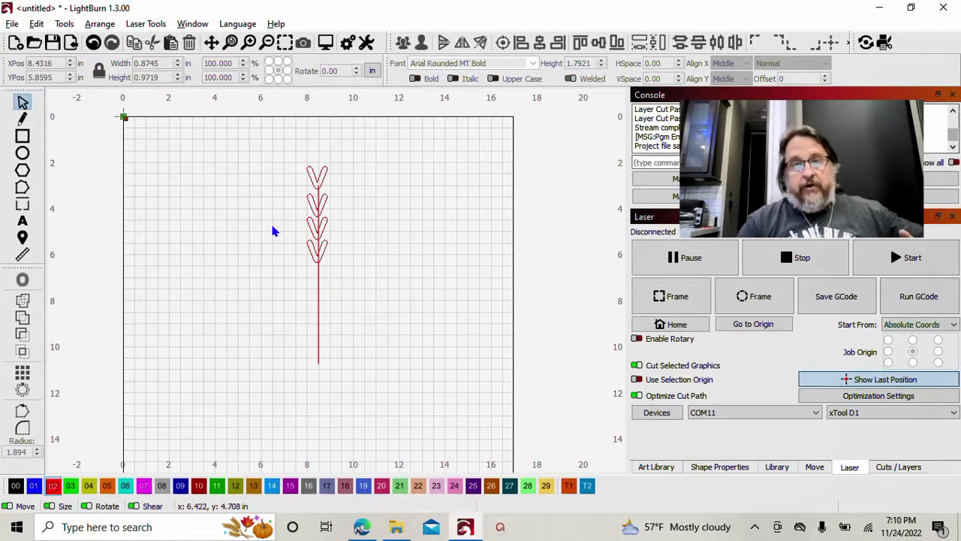
- Zoom in and select the second V from the top
scroll(269, 228, up, 2)
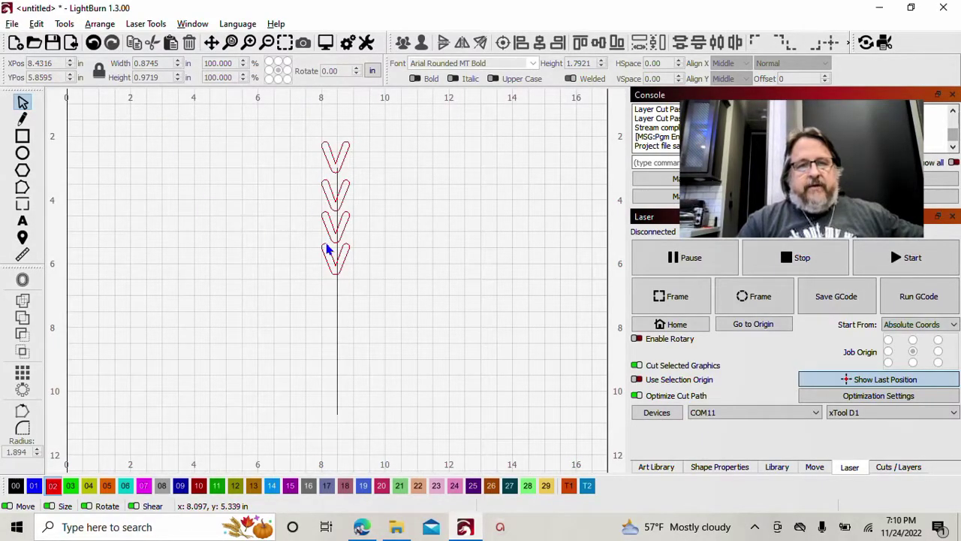
click(338, 182)
click(343, 193)
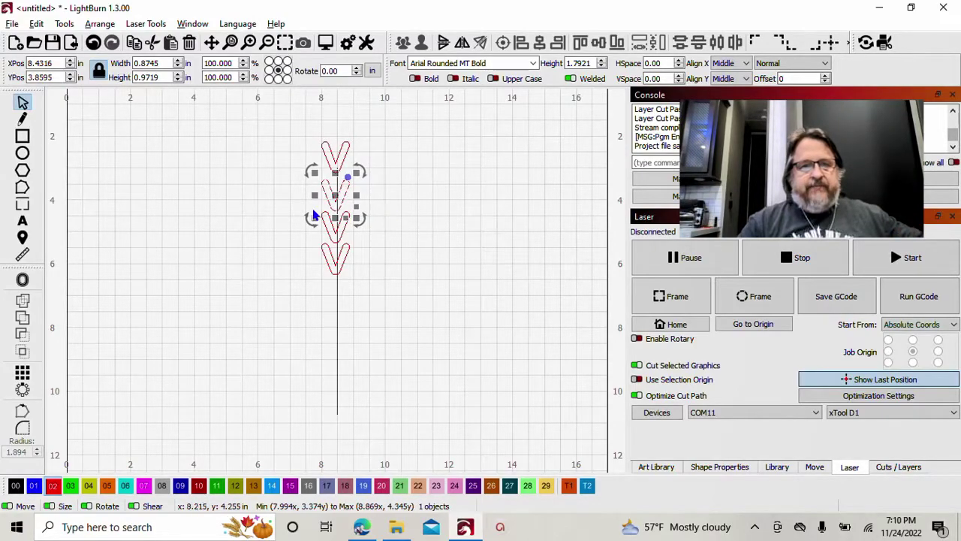
- Try 175% and then 150% width on the second V, undoing both
click(249, 204)
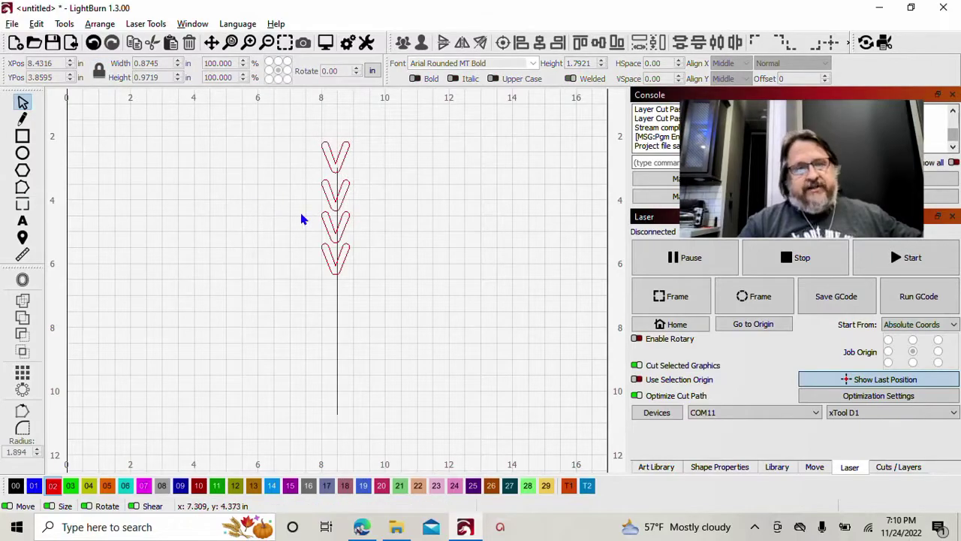
double_click(344, 196)
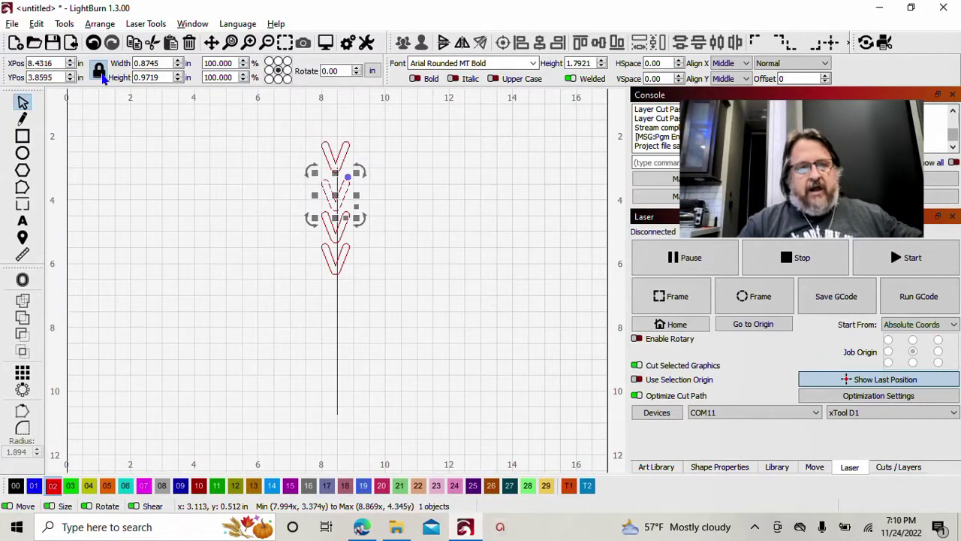
double_click(225, 64)
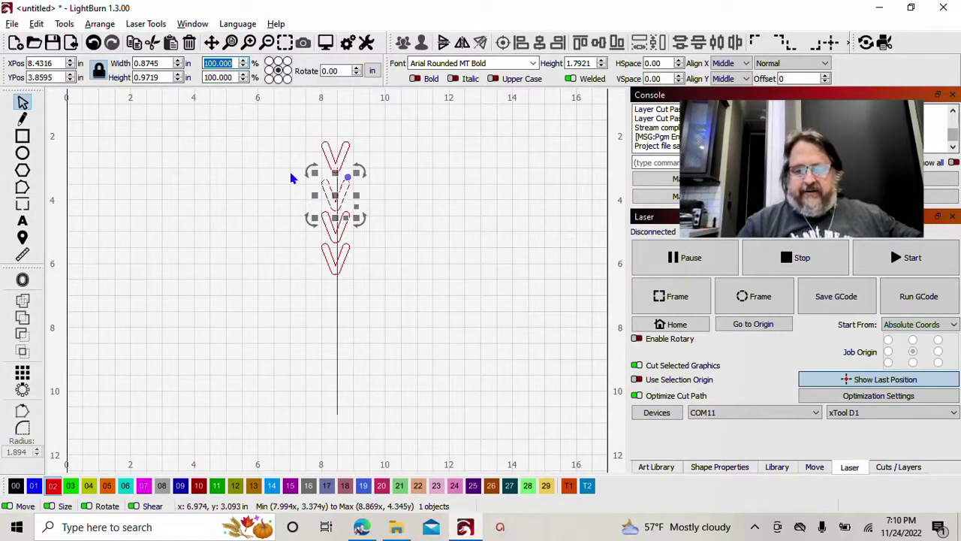
text(175)
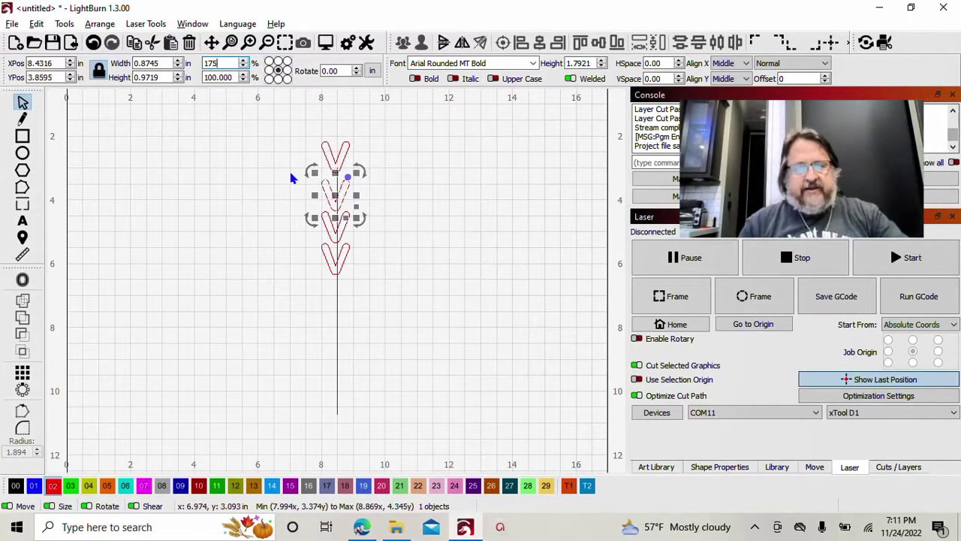
key(Tab)
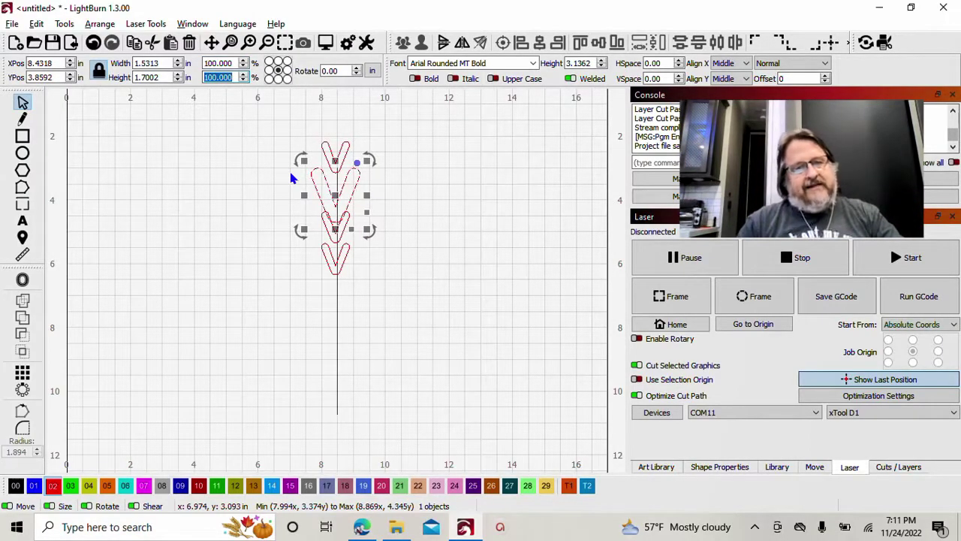
click(93, 43)
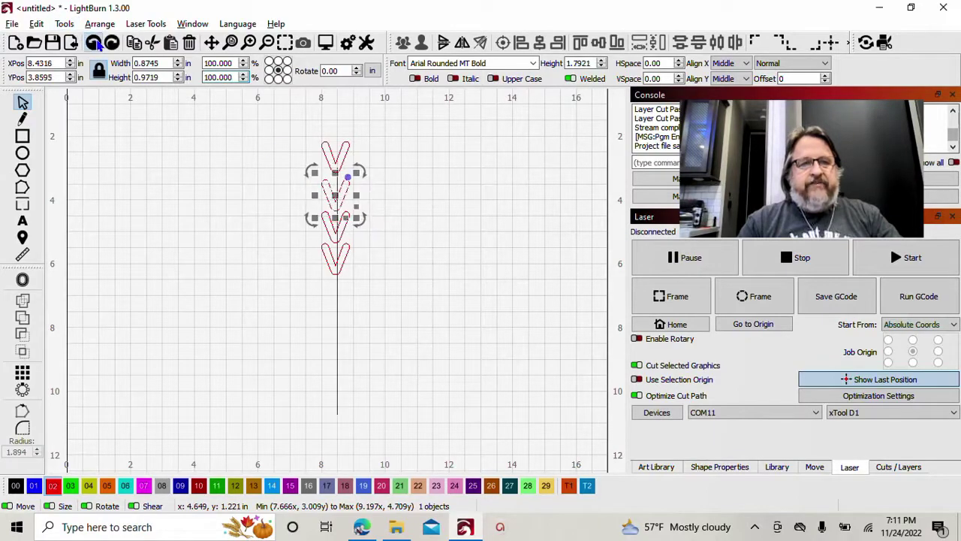
double_click(229, 63)
text(150)
key(Tab)
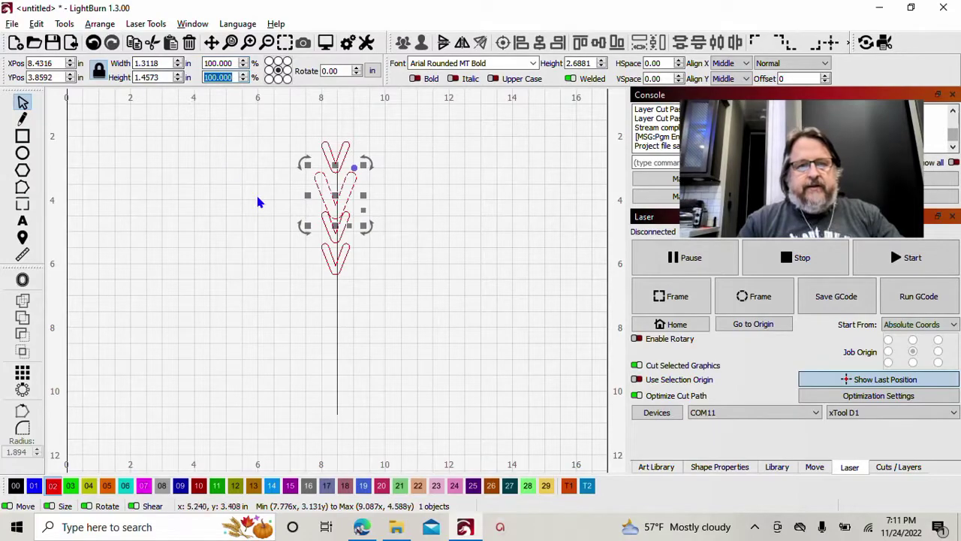
key(ctrl+z)
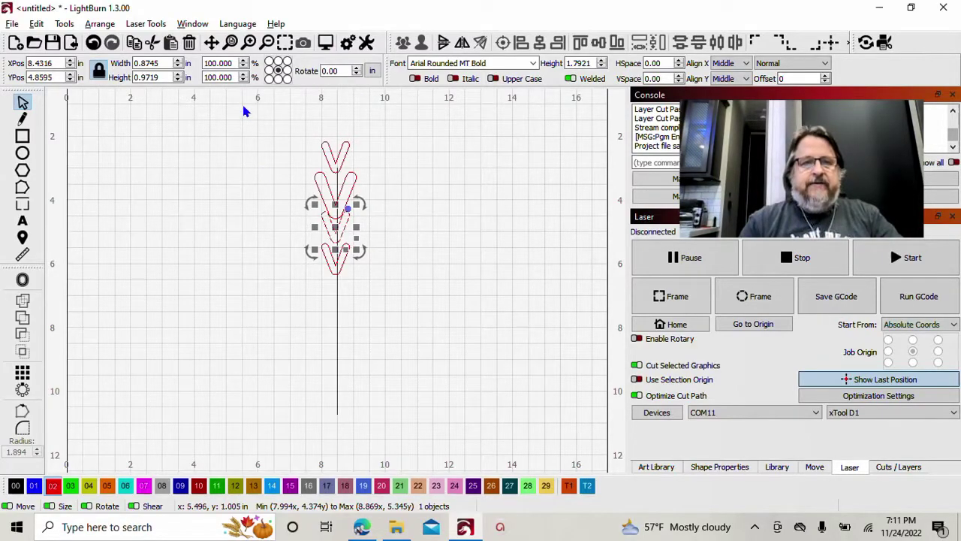
- Settle on 250% width for the V after trying and undoing 200%
triple_click(226, 62)
text(200)
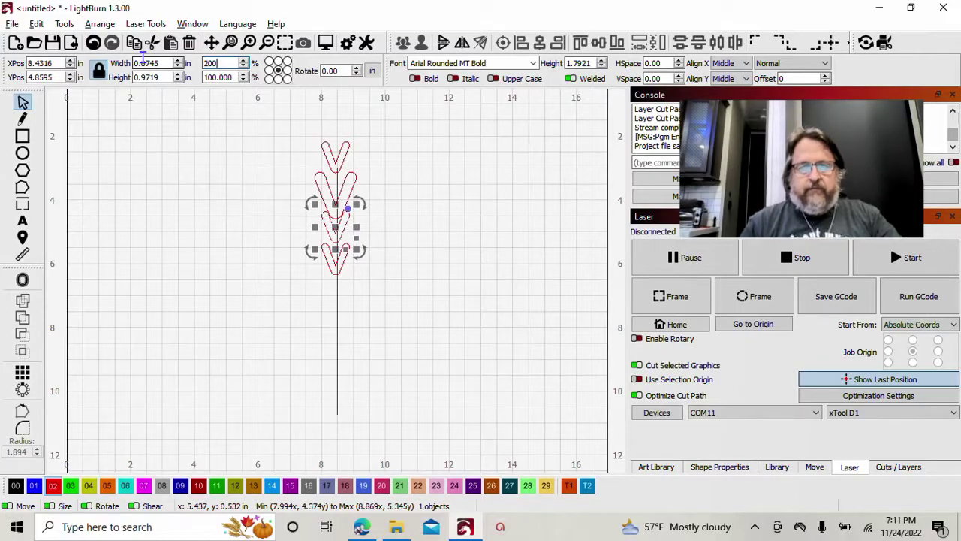
key(Tab)
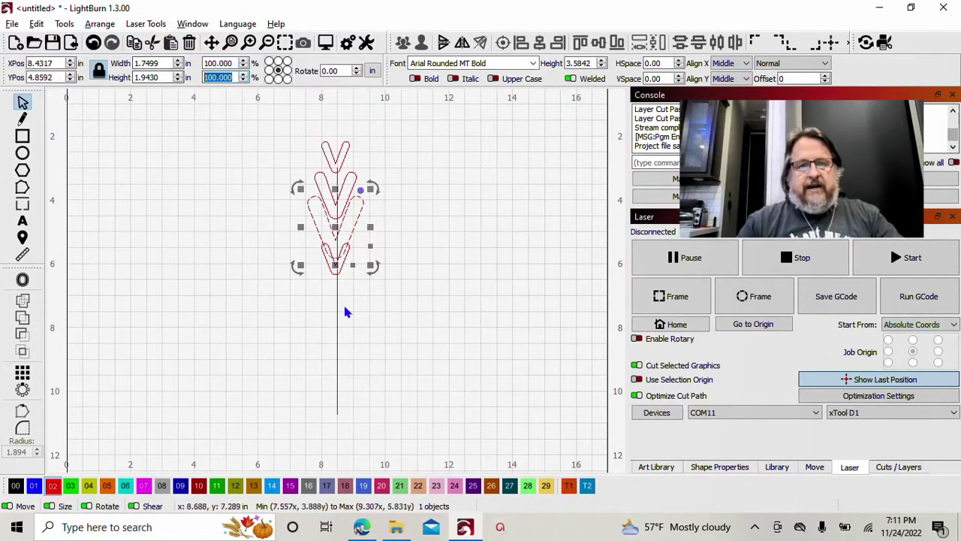
key(ctrl+z)
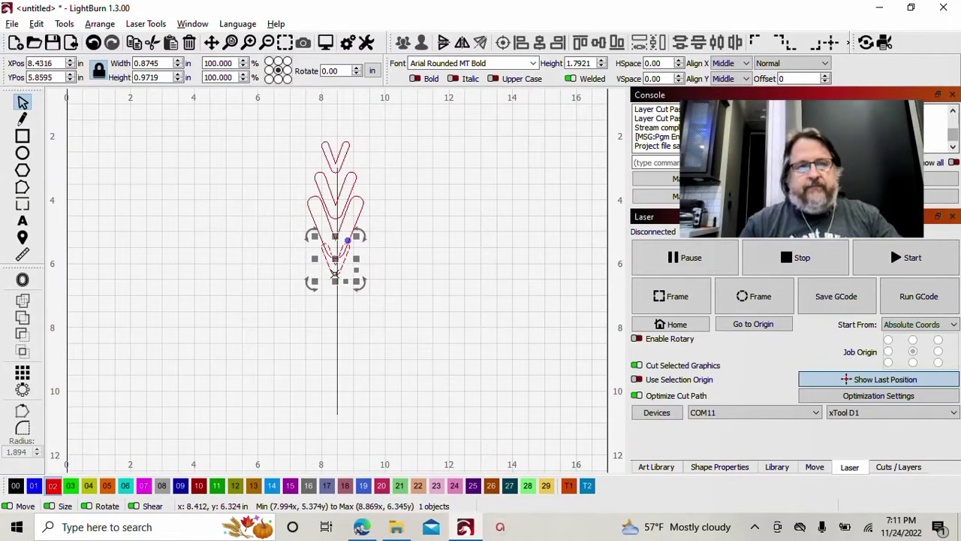
double_click(226, 63)
text(250)
key(Return)
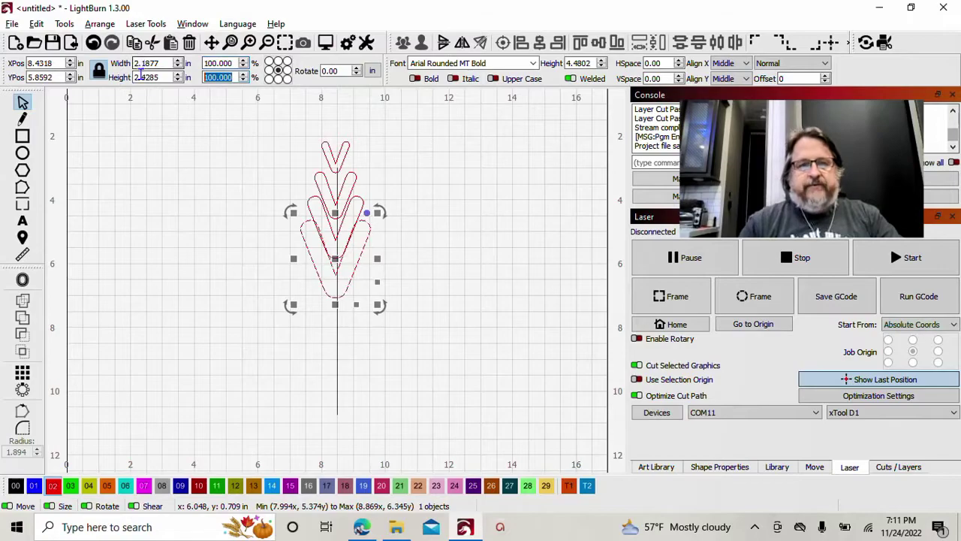
click(129, 190)
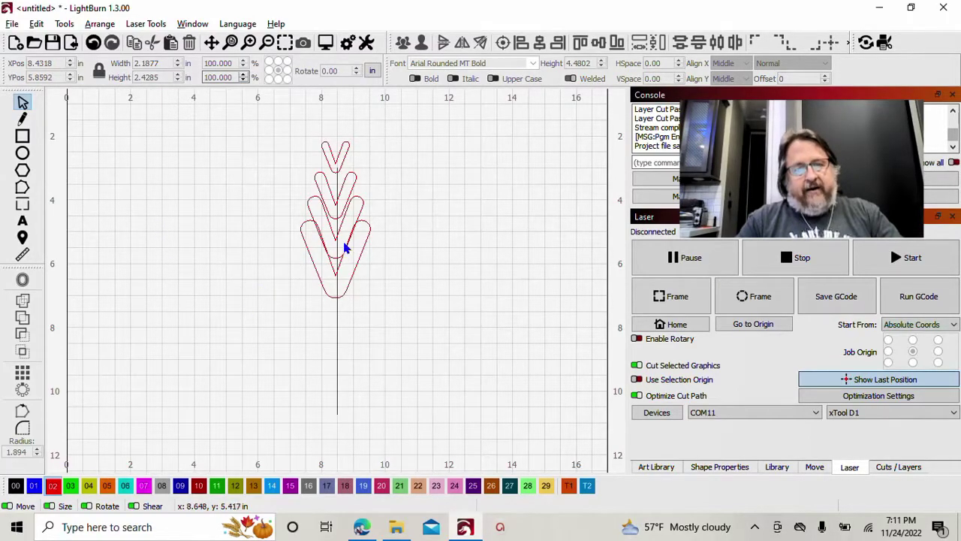
- Nudge the smallest top V upward and the largest bottom V down the stalk
drag(264, 117, 427, 339)
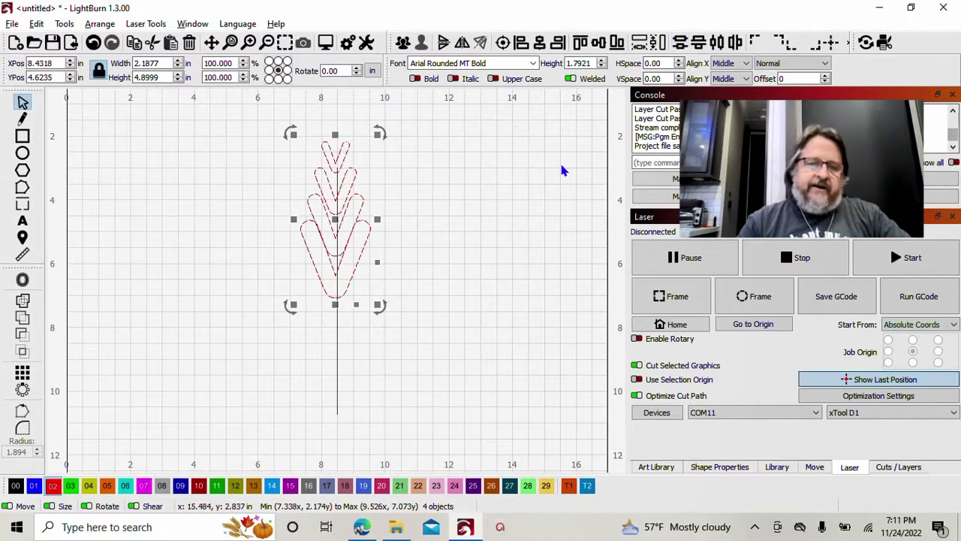
click(423, 198)
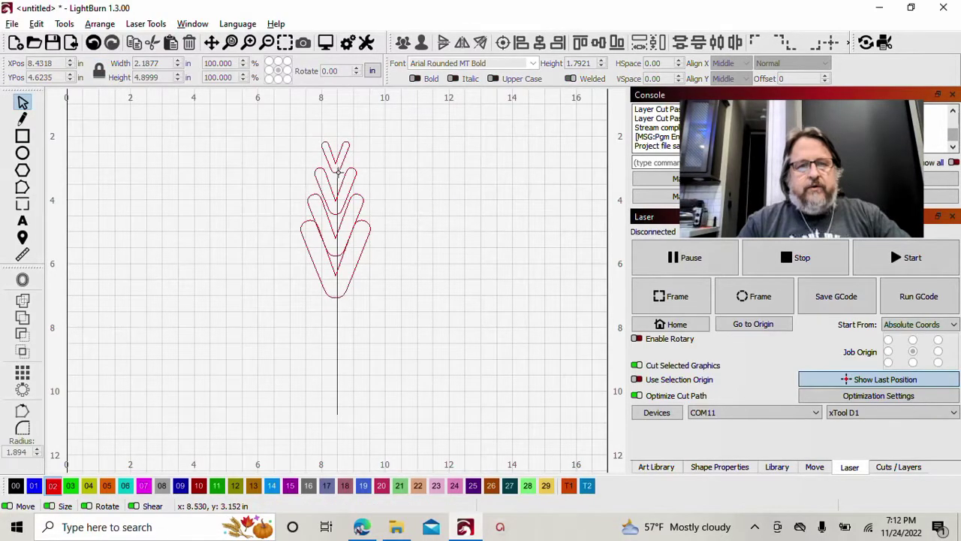
click(339, 173)
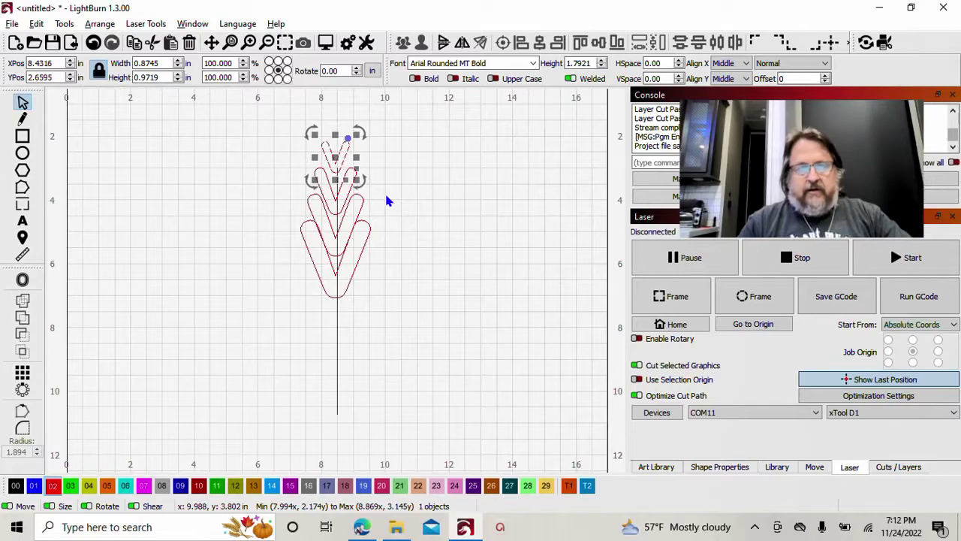
key(Up)
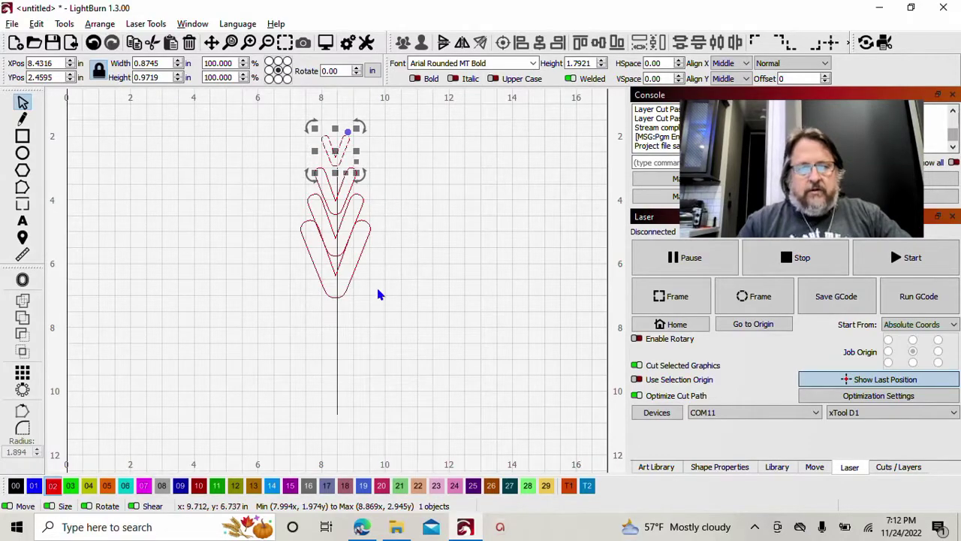
click(350, 296)
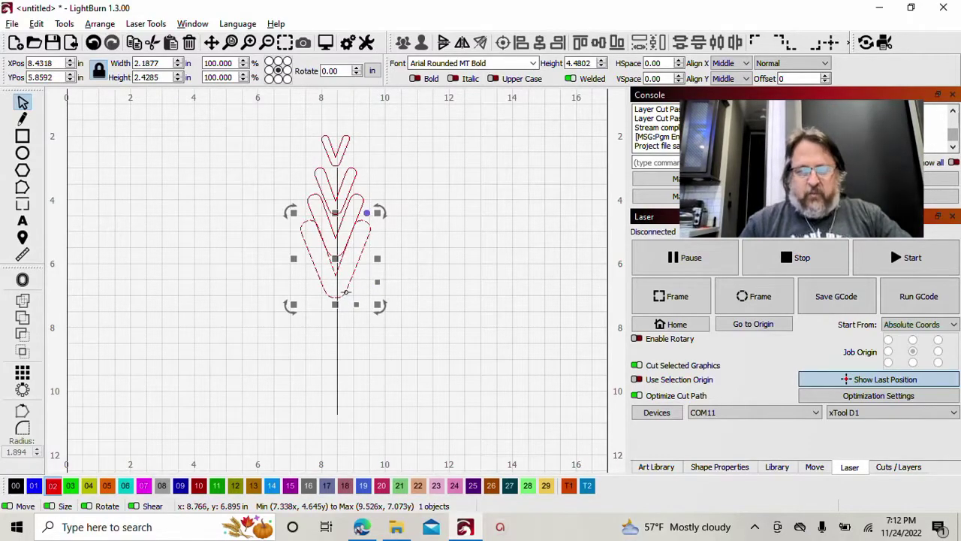
key(Down)
key(Down)
key(Down)
key(Down)
key(Down)
key(Down)
key(Down)
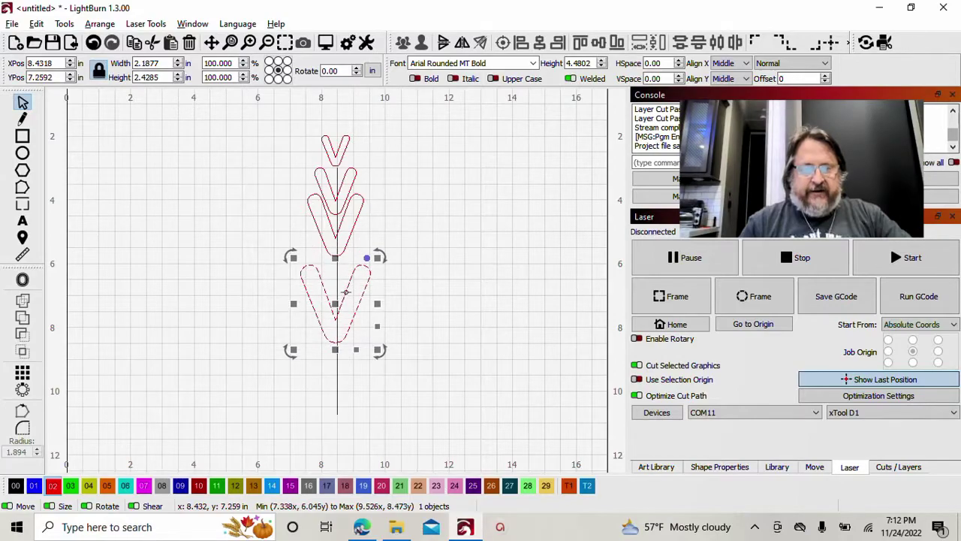
- Nudge the upper V and the smallest V further up the stalk
click(339, 253)
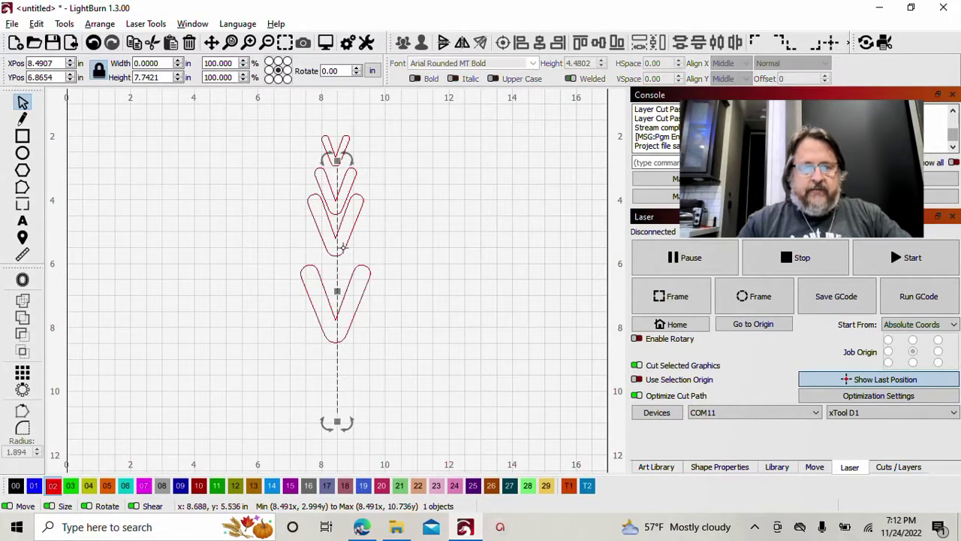
click(343, 247)
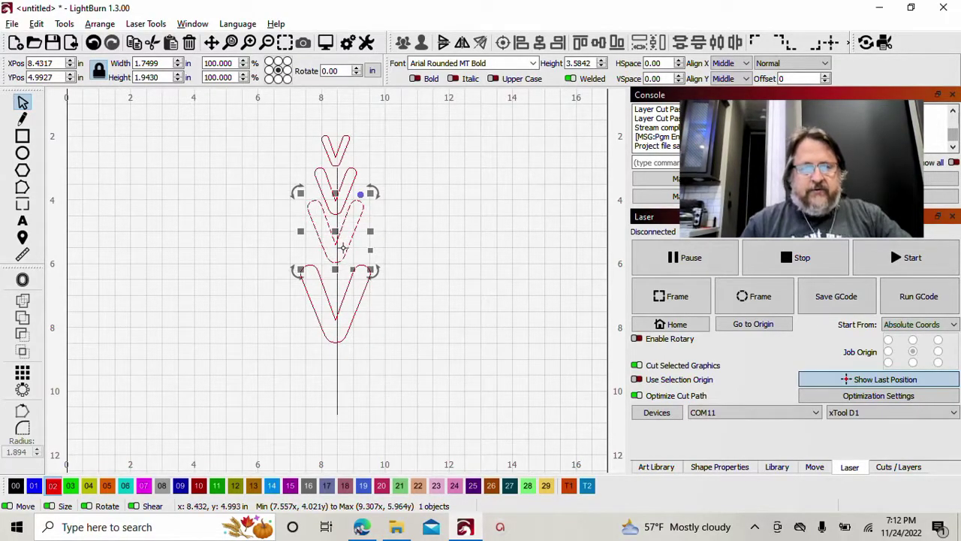
click(353, 163)
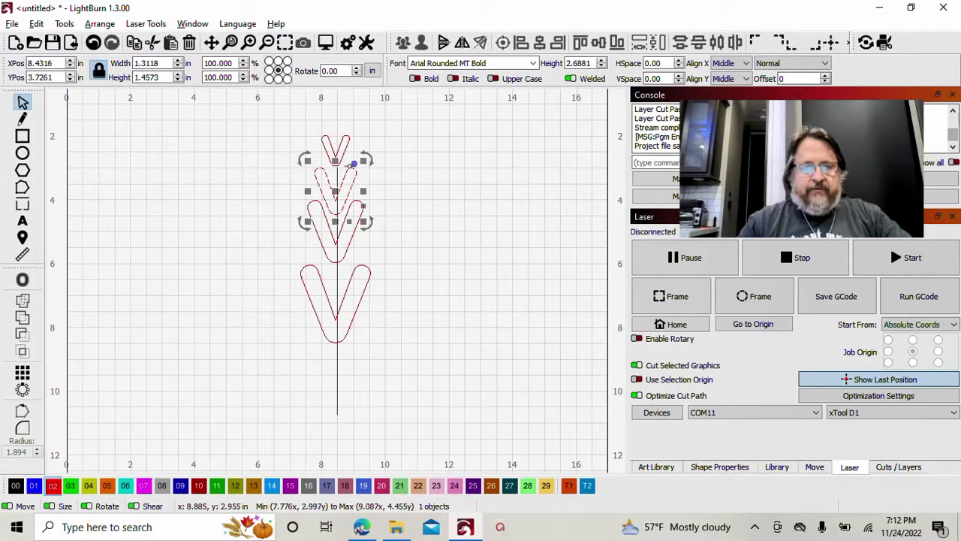
key(Up)
key(Up)
key(Up)
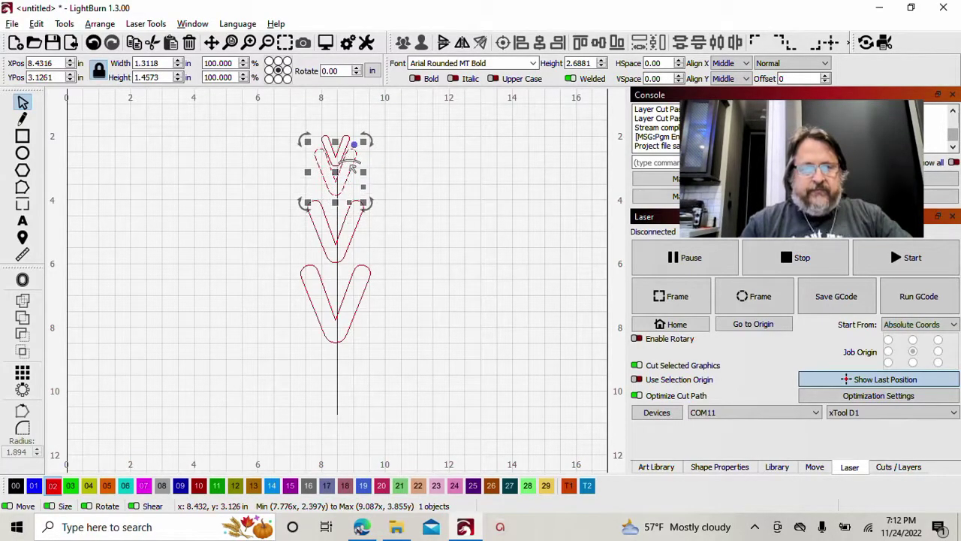
drag(351, 139, 369, 111)
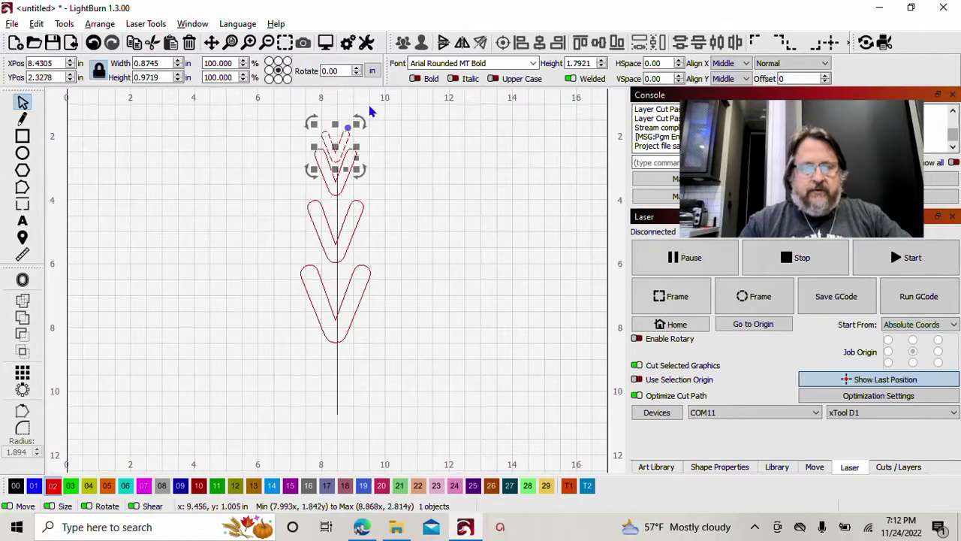
key(Up)
key(Up)
key(Up)
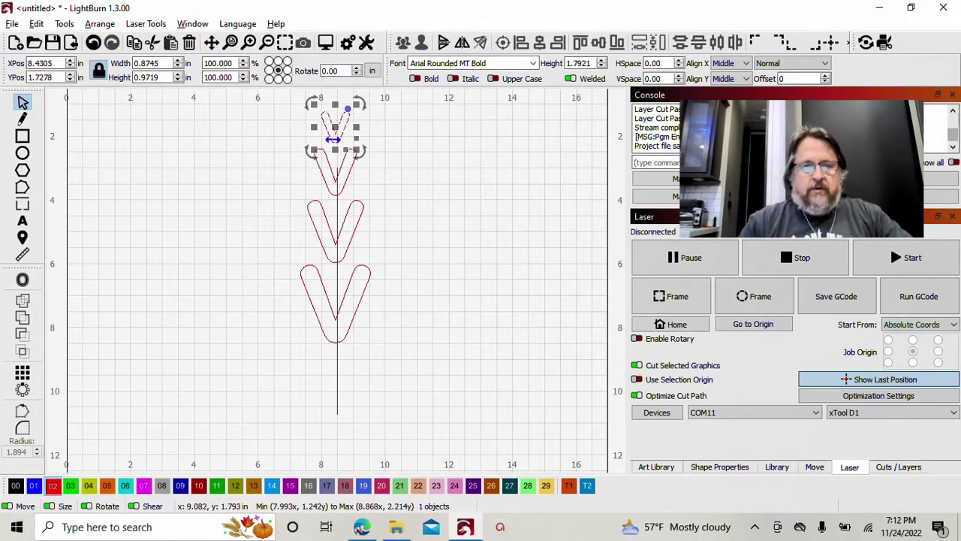
click(240, 188)
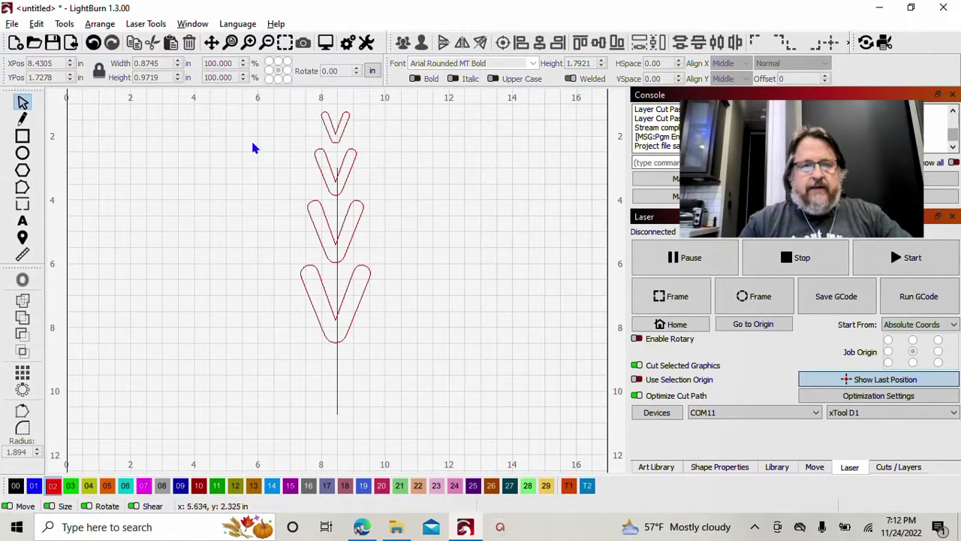
- Shrink the four V shapes to about half size and centre them on the stalk line
drag(254, 112, 437, 368)
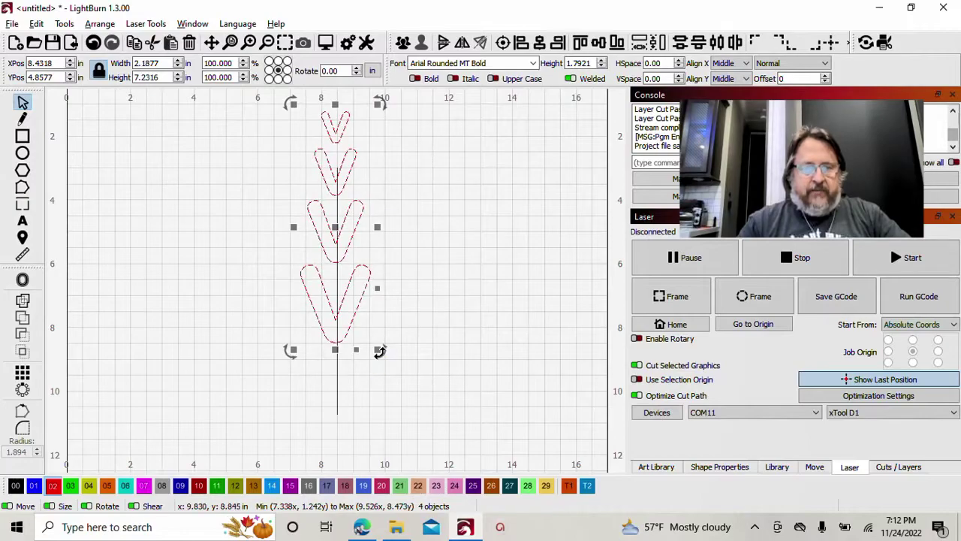
drag(380, 351, 361, 296)
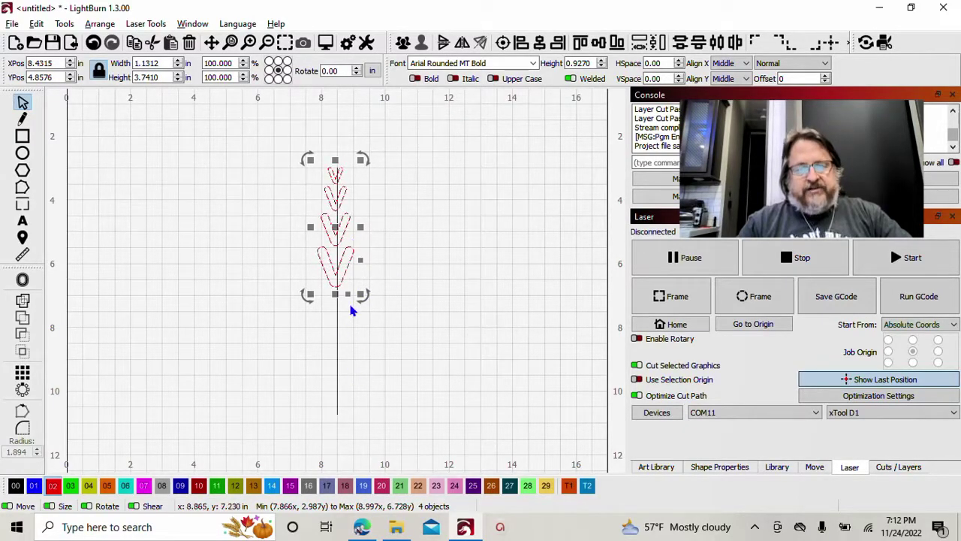
shift+click(339, 346)
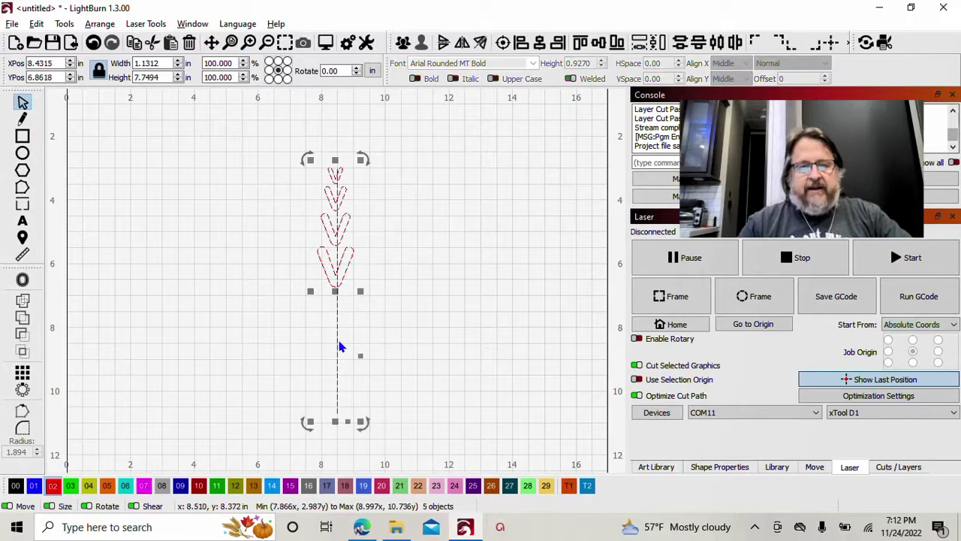
click(537, 43)
click(453, 193)
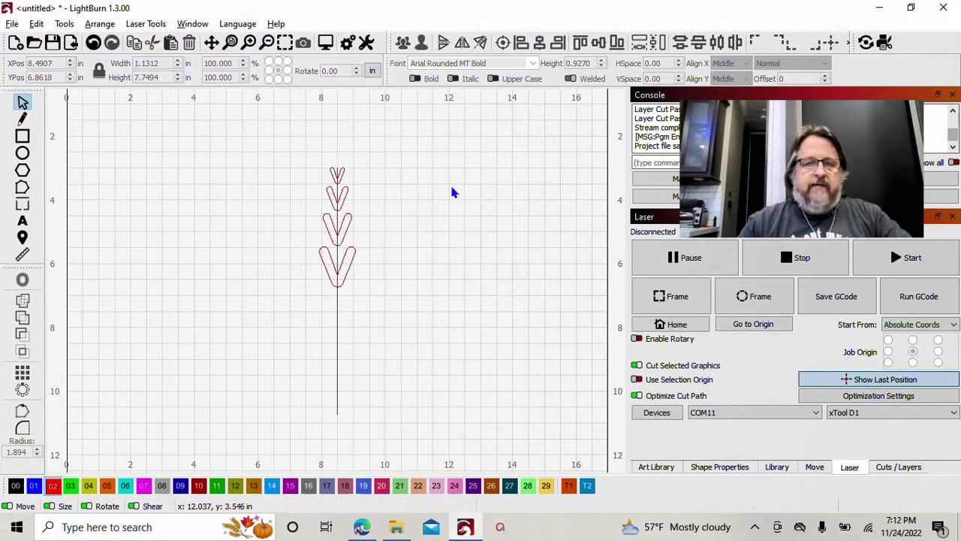
- Nudge all four V shapes 0.4 in up the stalk
drag(302, 154, 386, 294)
click(256, 155)
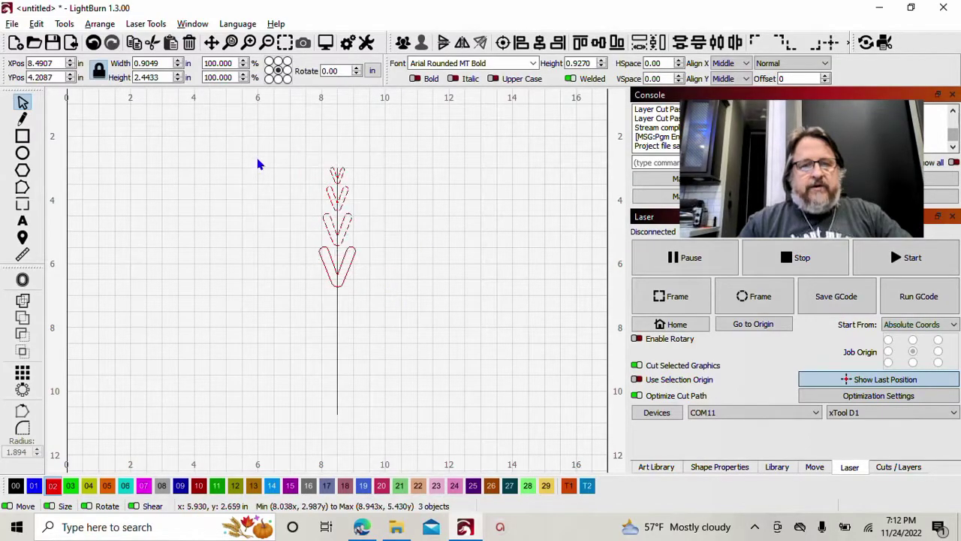
drag(277, 148, 435, 320)
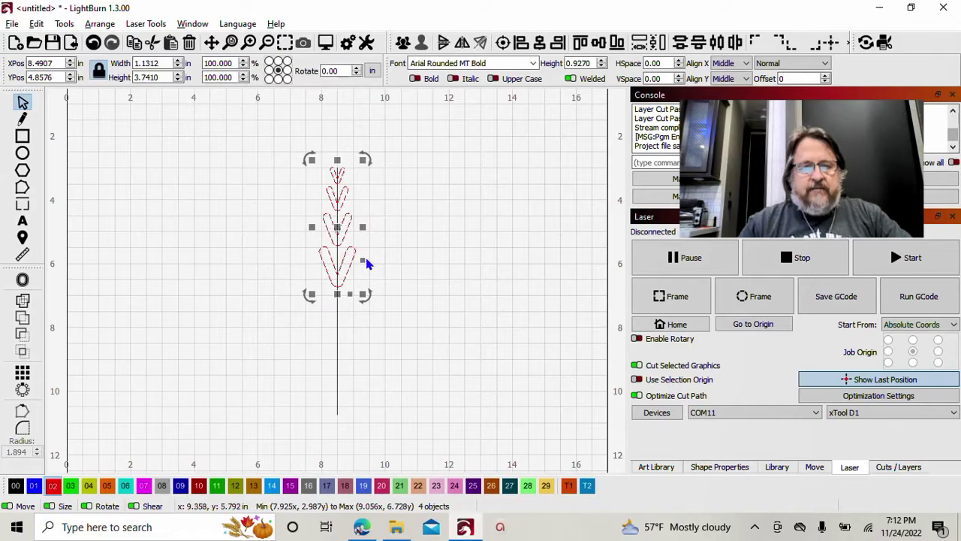
scroll(365, 257, up, 3)
drag(362, 261, 374, 355)
key(Up)
key(Up)
key(Up)
key(Up)
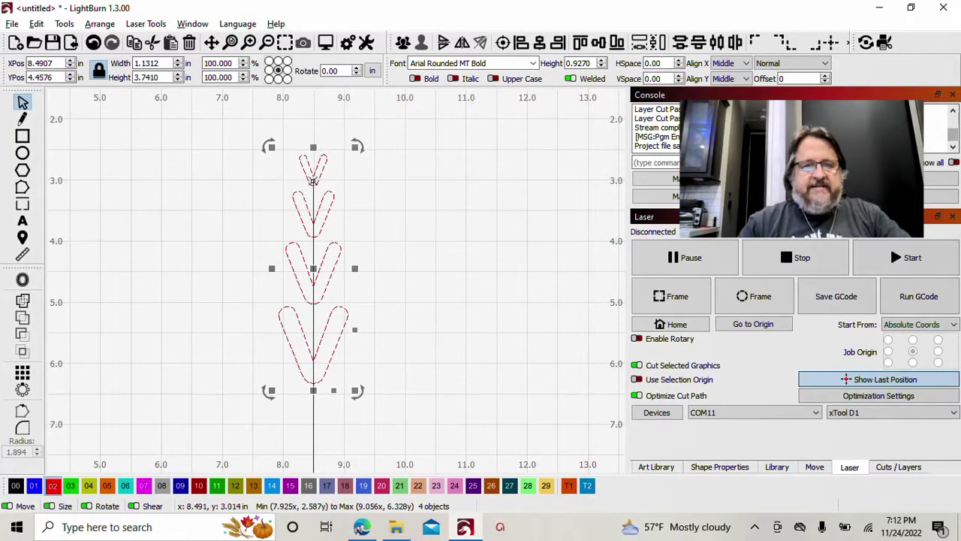
- Flip the V stack vertically and shift it down to line the stalk's lower half
scroll(316, 180, up, 5)
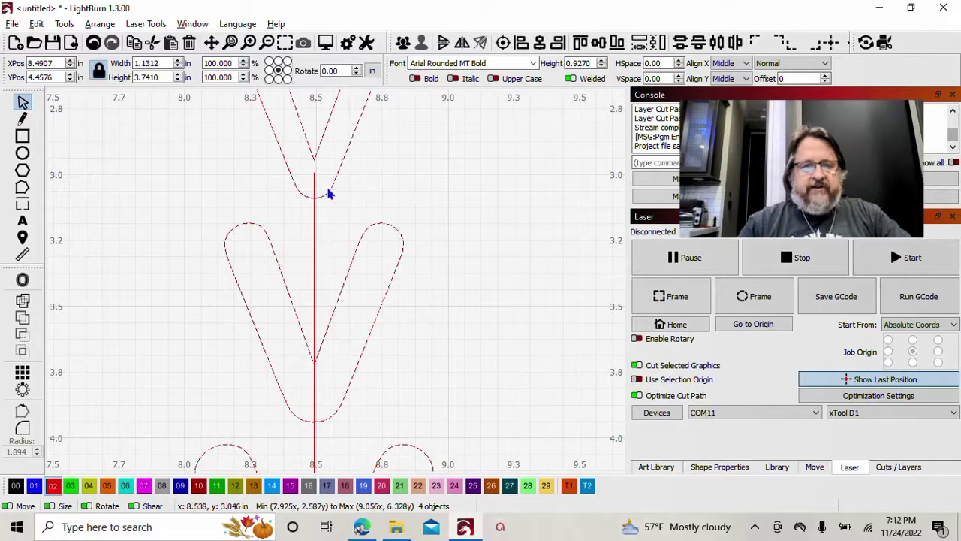
scroll(328, 193, down, 7)
click(379, 247)
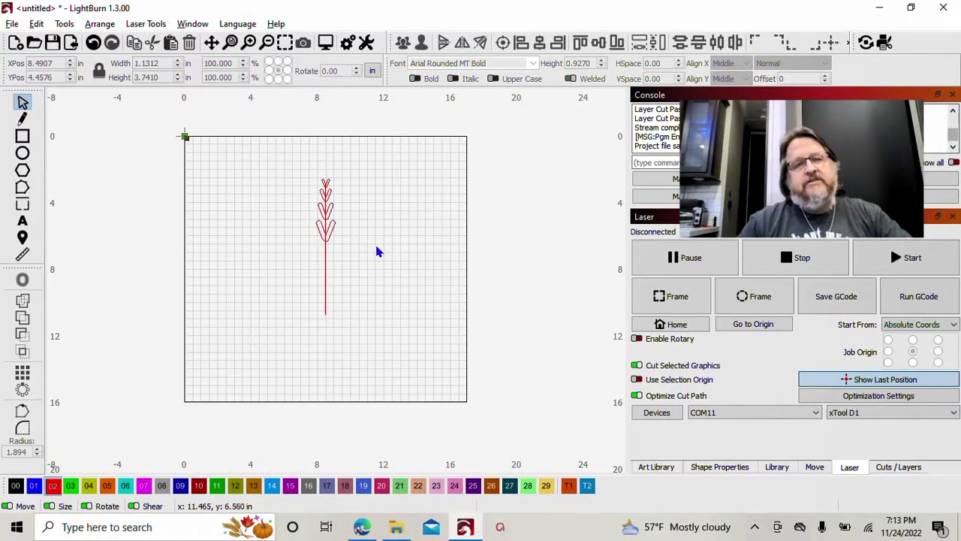
drag(301, 163, 362, 257)
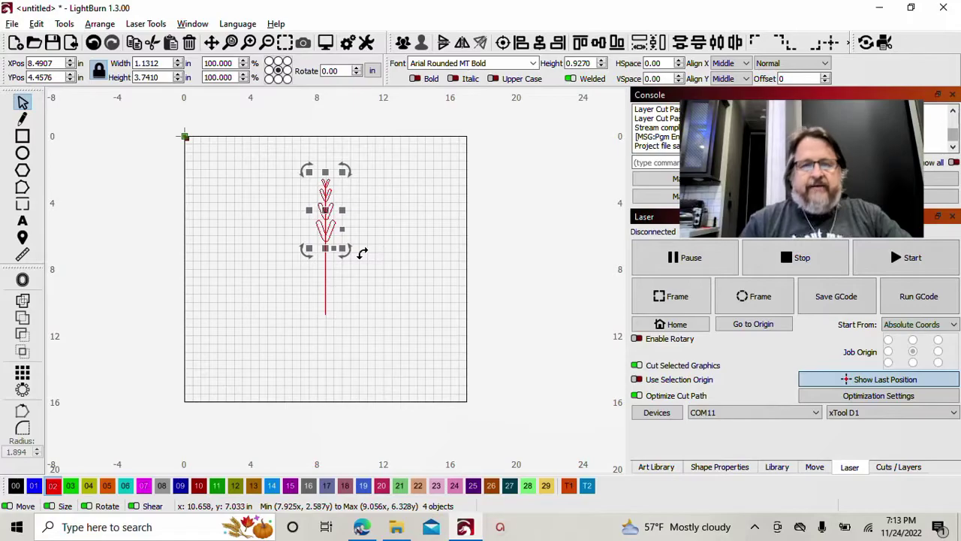
click(444, 43)
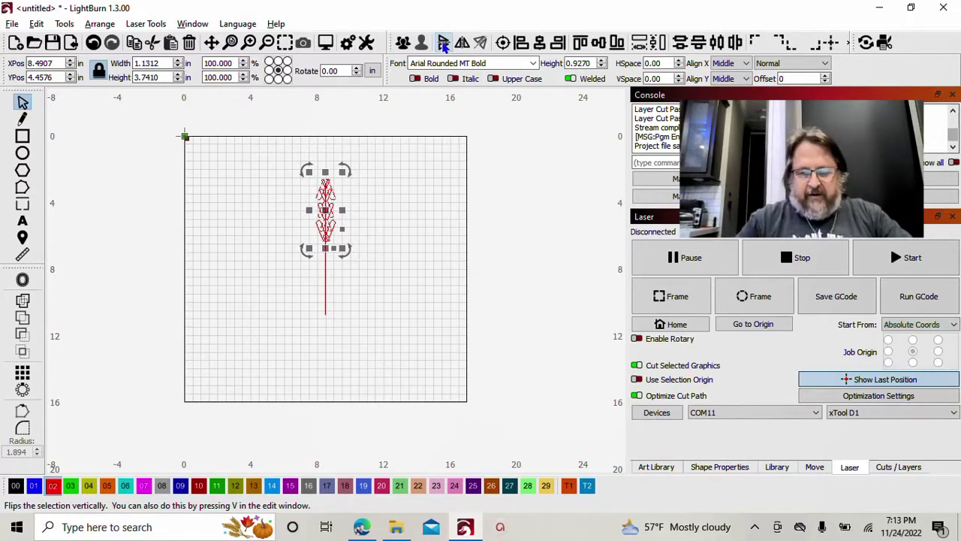
key(Down)
key(Down)
key(Down)
key(Down)
key(Down)
key(Down)
key(Down)
key(Down)
key(Down)
key(Down)
key(Down)
key(Down)
key(Down)
key(Down)
key(Down)
key(Down)
key(Down)
key(Down)
key(Down)
key(Down)
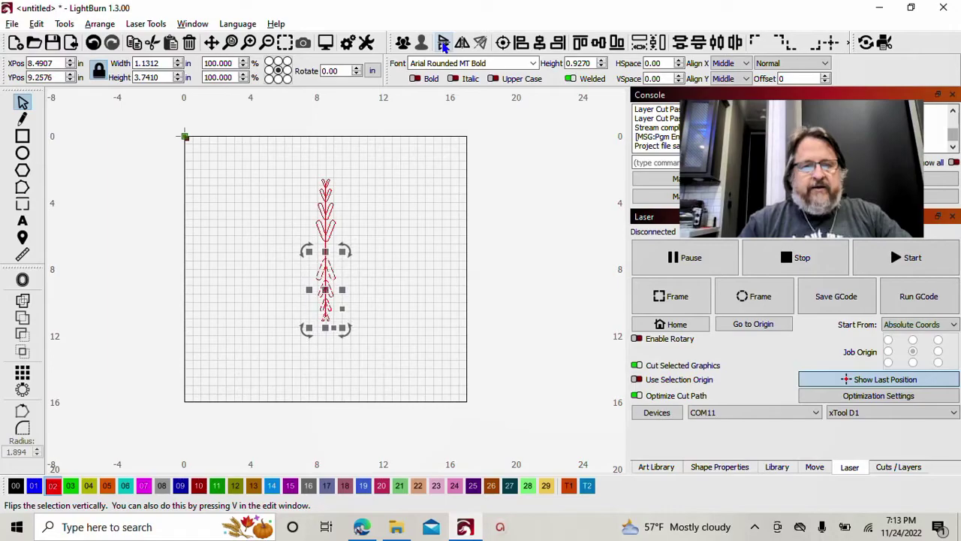
scroll(328, 308, up, 8)
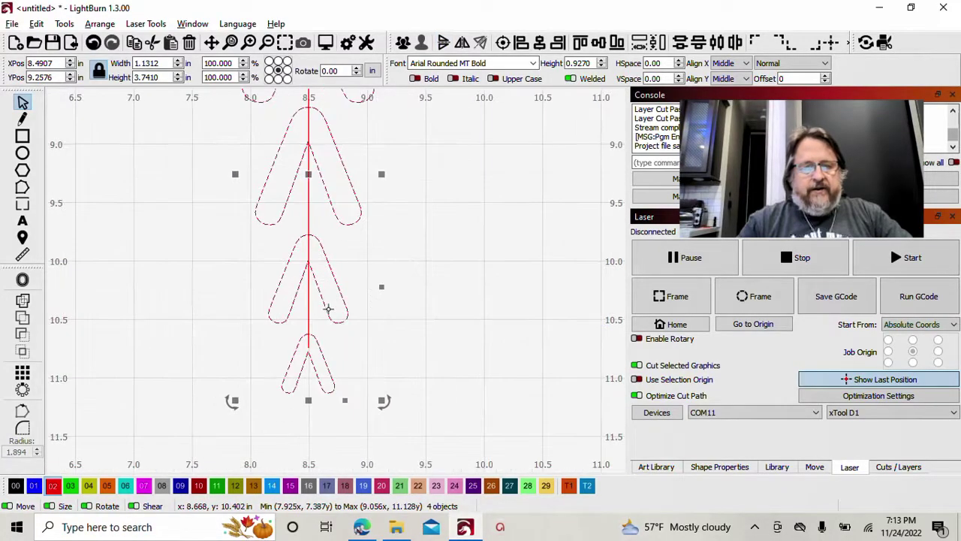
scroll(329, 308, up, 3)
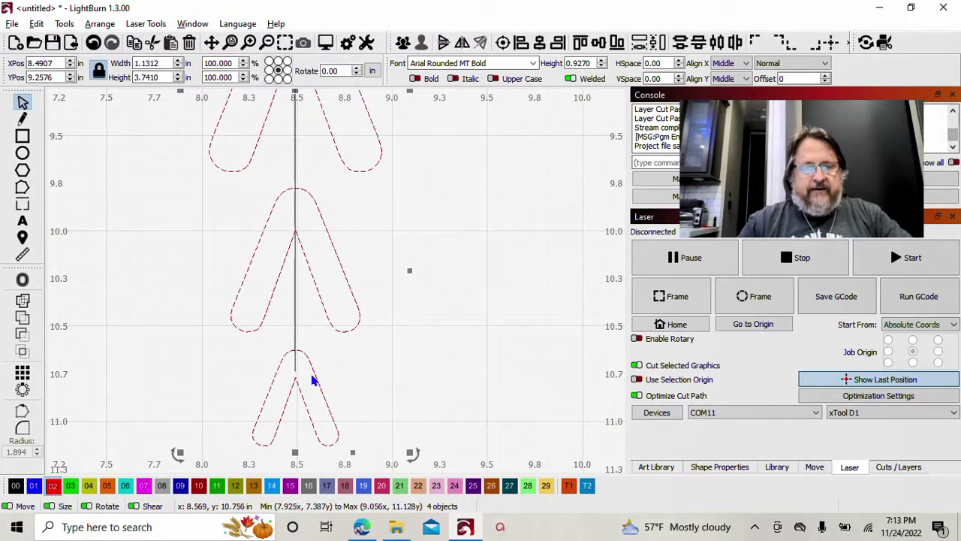
scroll(314, 381, down, 10)
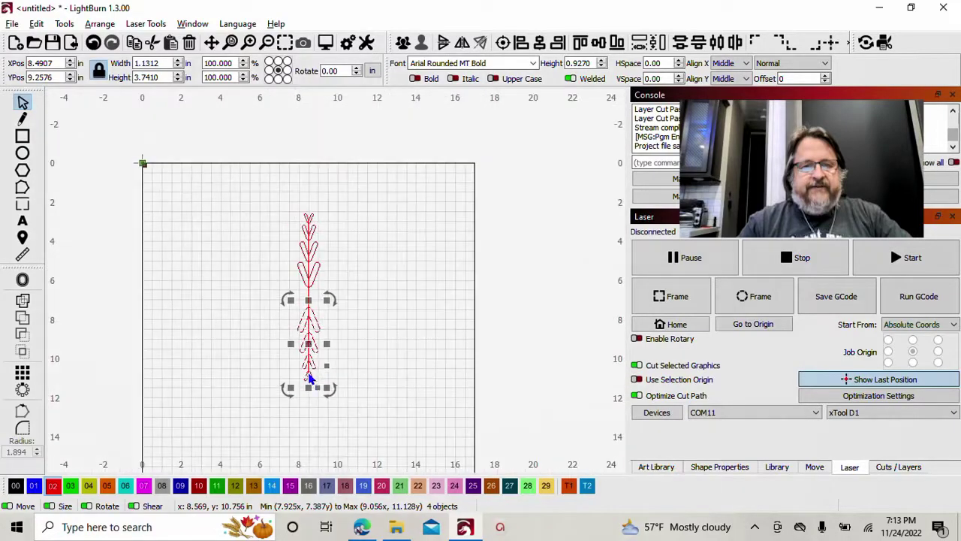
click(255, 332)
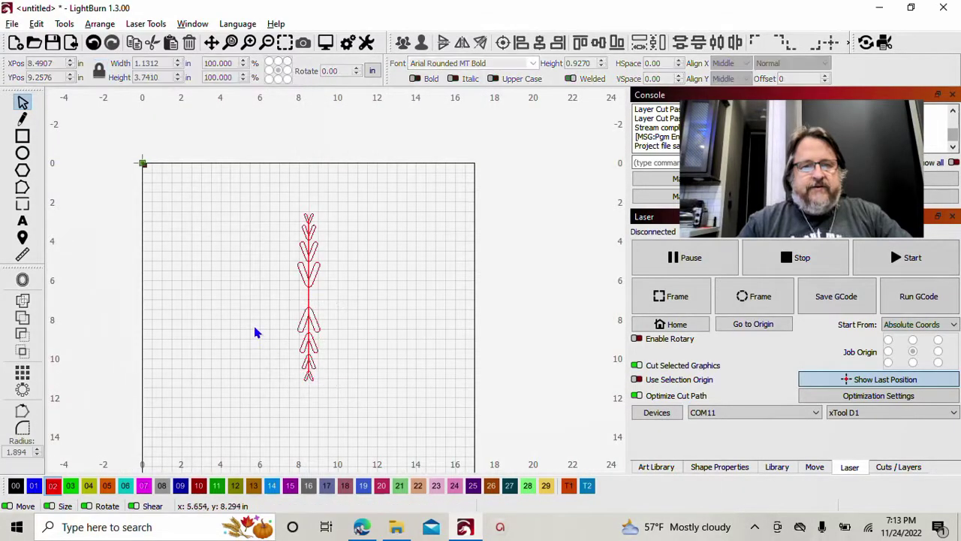
scroll(303, 311, up, 3)
scroll(302, 310, up, 1)
- Offset the centre line outward by 0.13 in with round corners
click(318, 293)
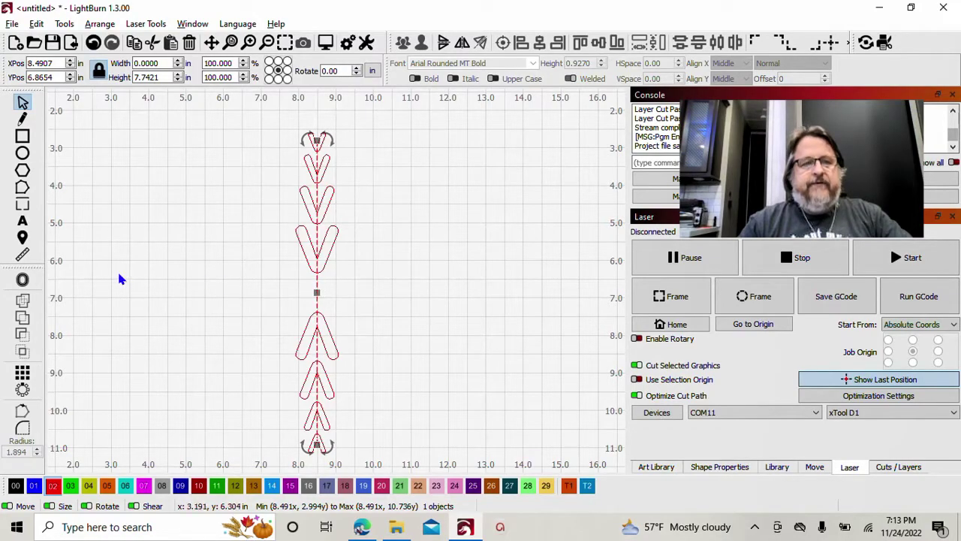
click(22, 280)
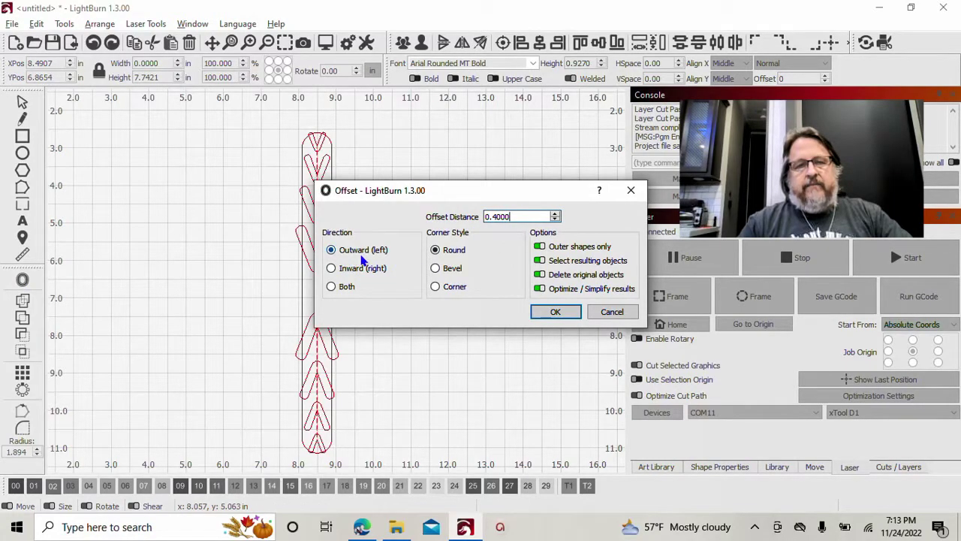
drag(418, 193, 565, 130)
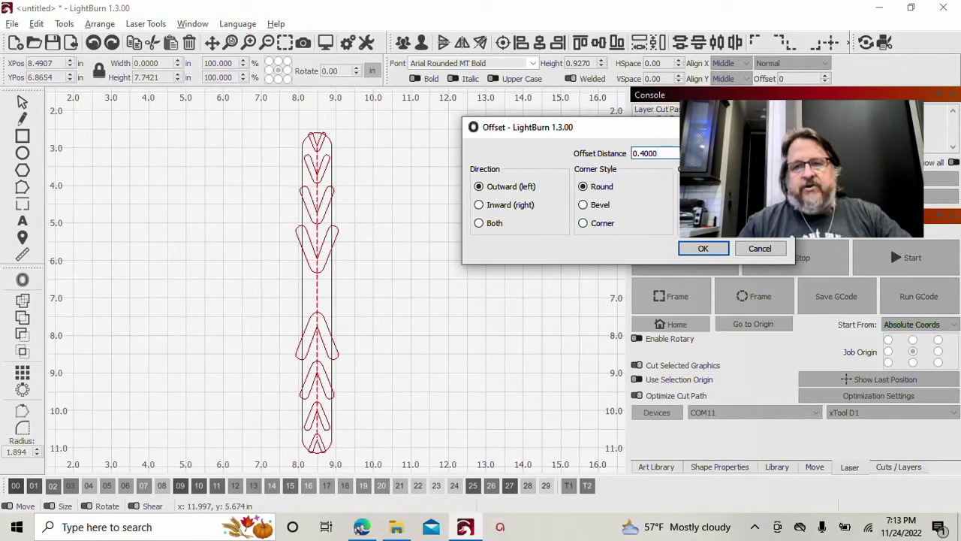
drag(650, 153, 629, 153)
key(BackSpace)
text(.2)
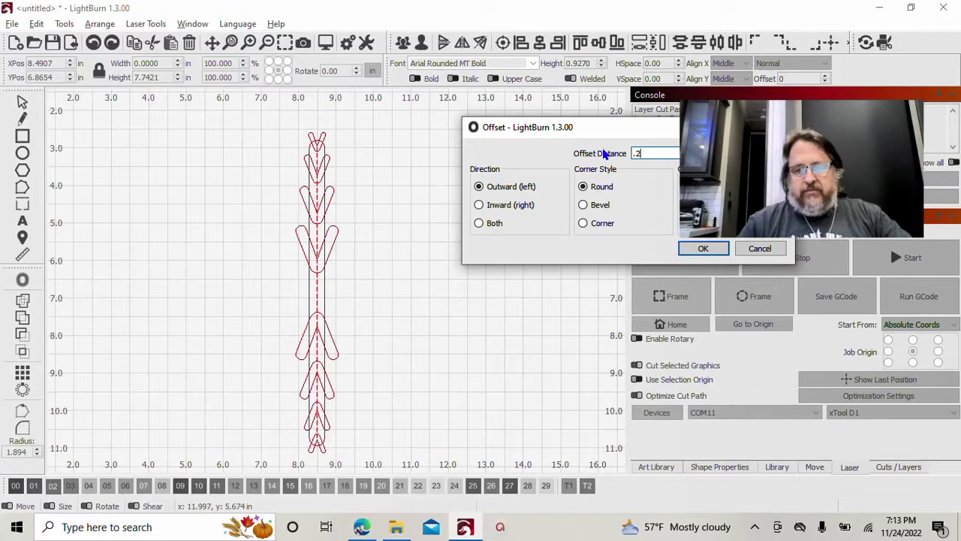
text(2)
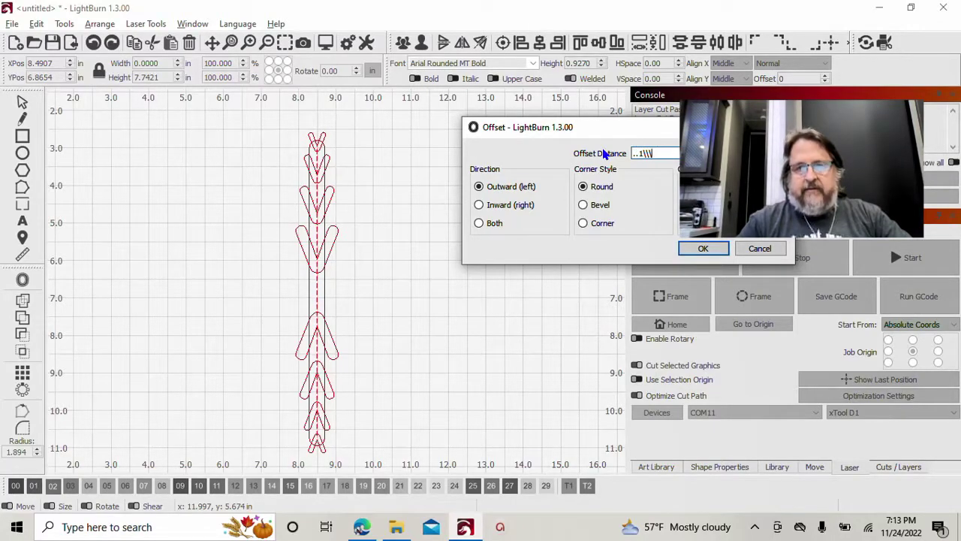
text(.1)
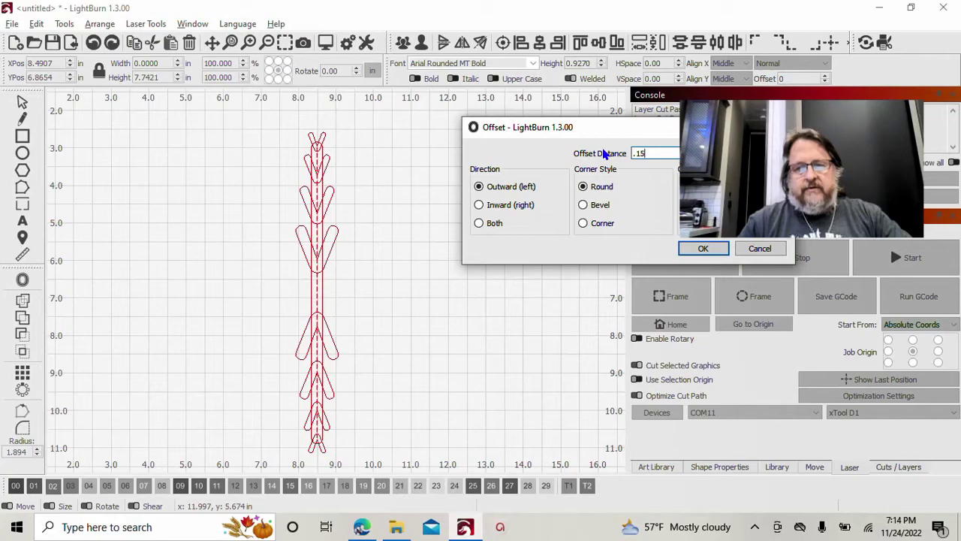
text(5)
key(BackSpace)
text(3)
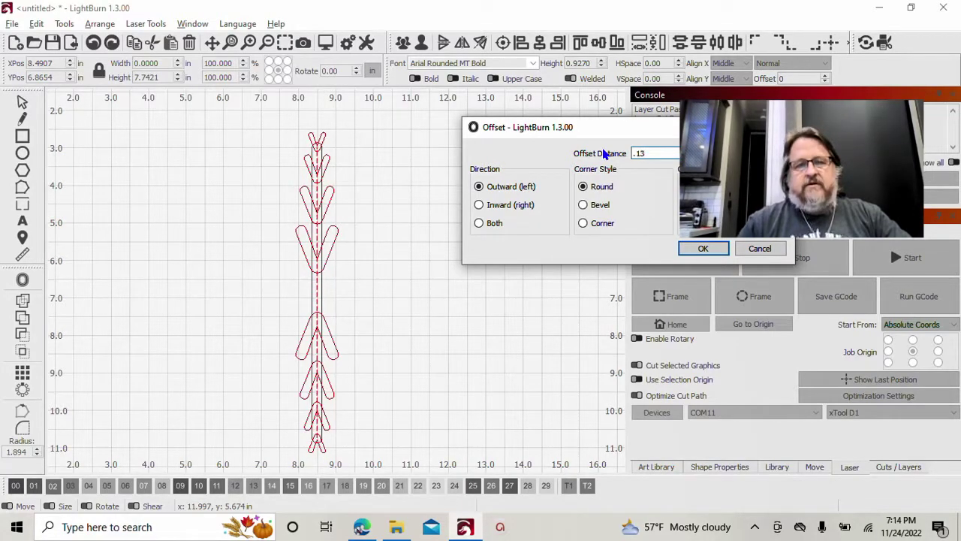
click(702, 249)
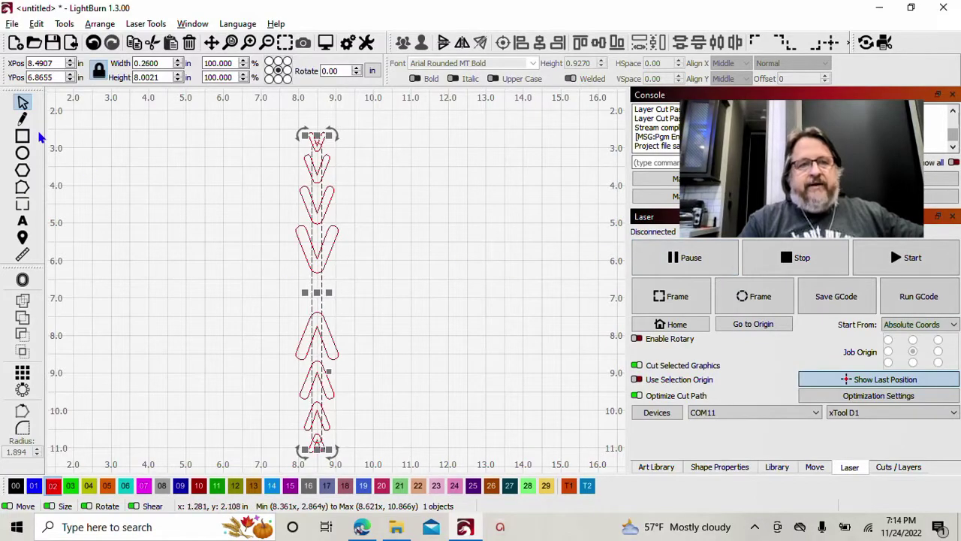
click(91, 44)
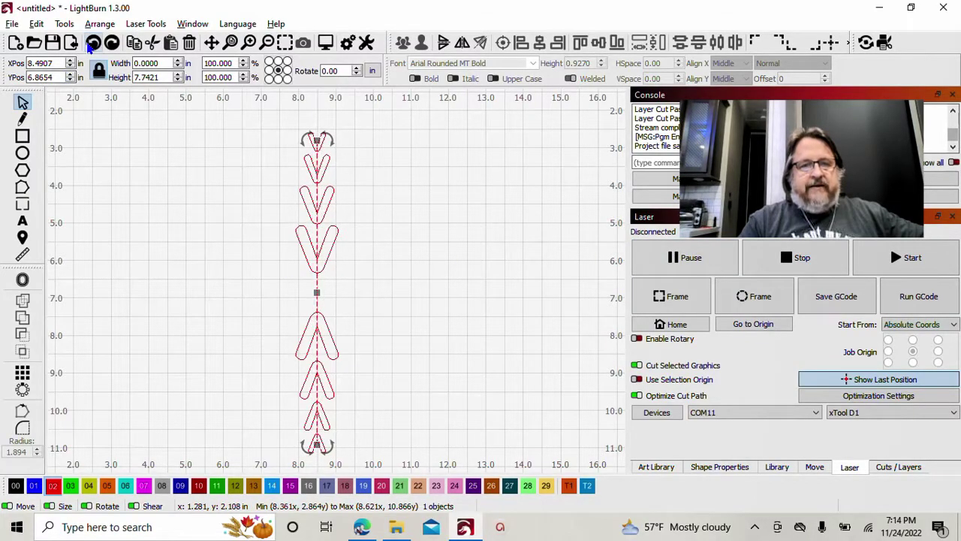
click(21, 280)
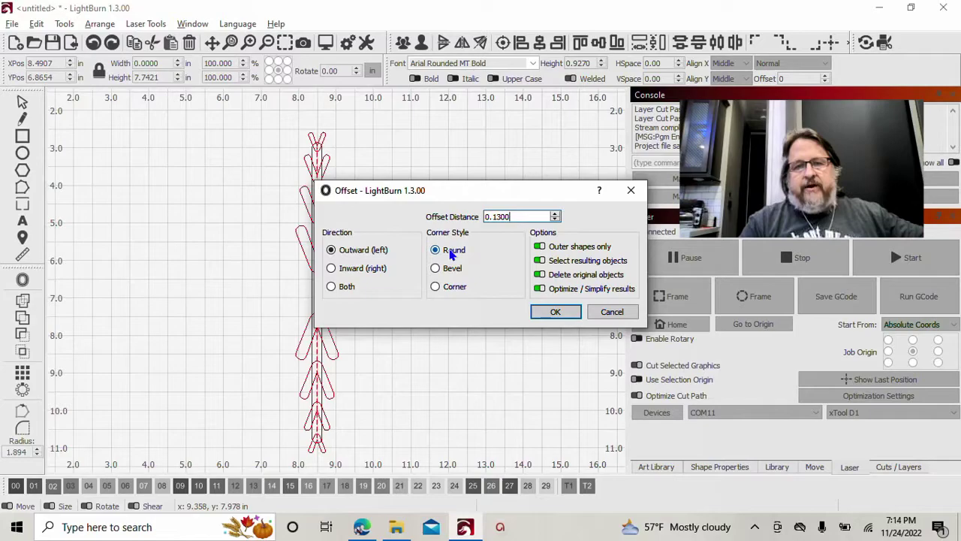
click(439, 292)
scroll(290, 172, up, 3)
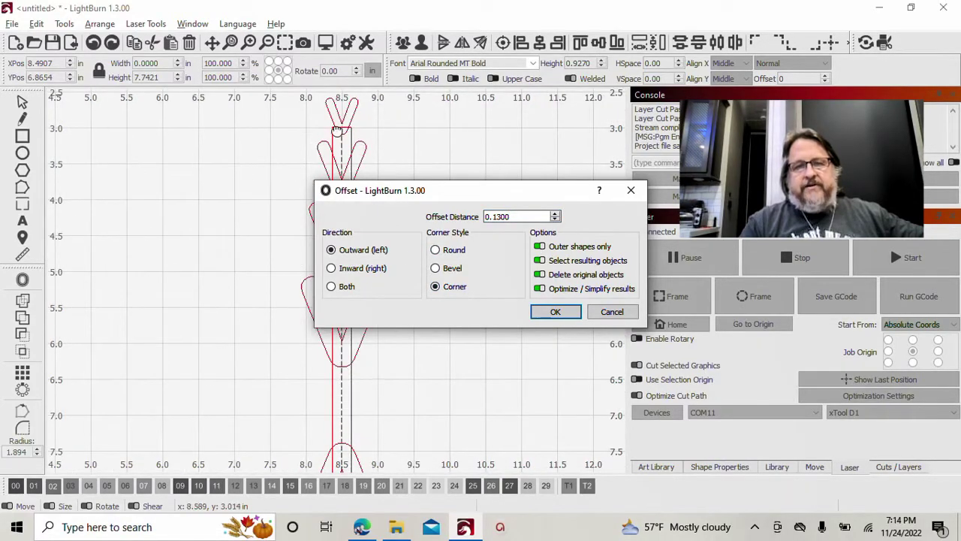
click(436, 251)
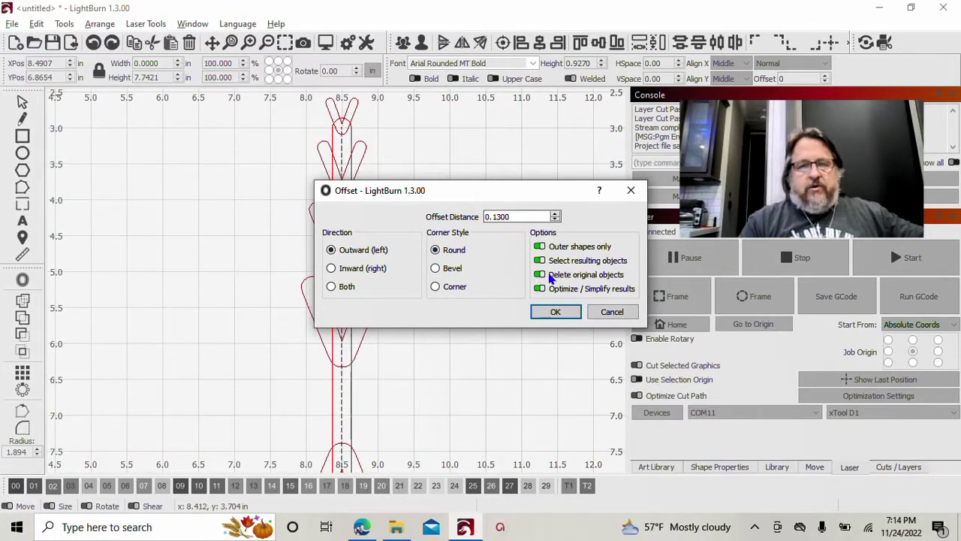
- Apply the rounded 0.13 in offset to the stalk
click(555, 311)
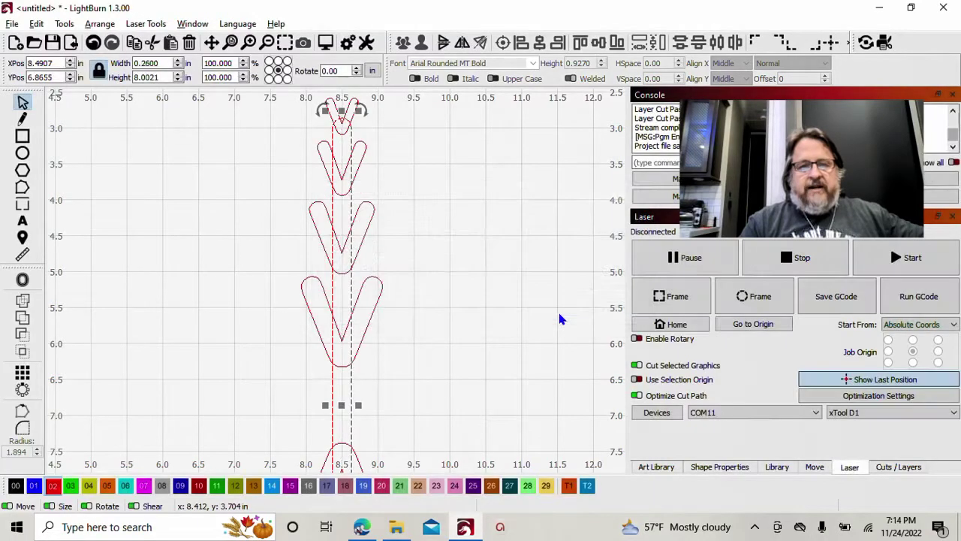
scroll(473, 323, down, 3)
drag(473, 328, 421, 258)
- Weld the stalk outline and all its V arms into one shape
click(304, 140)
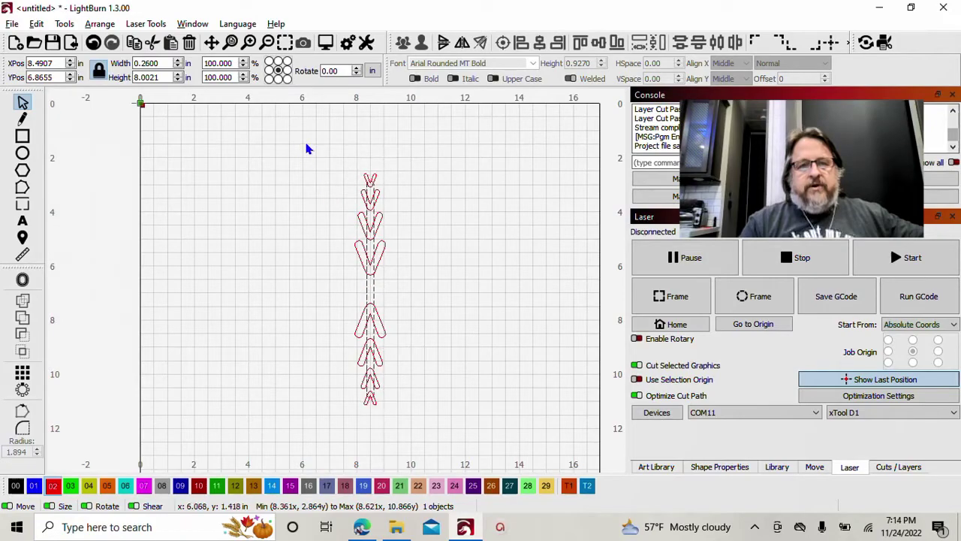
drag(314, 154, 421, 430)
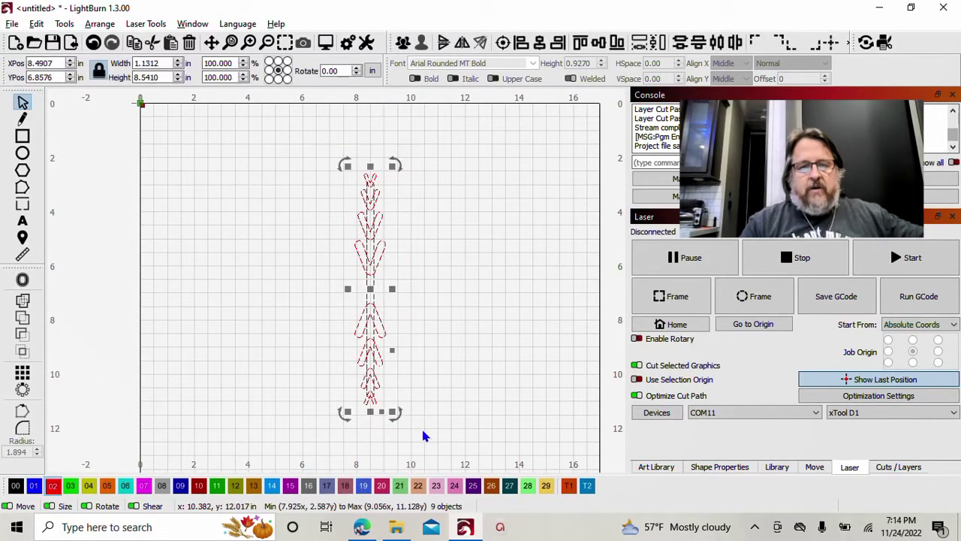
click(24, 301)
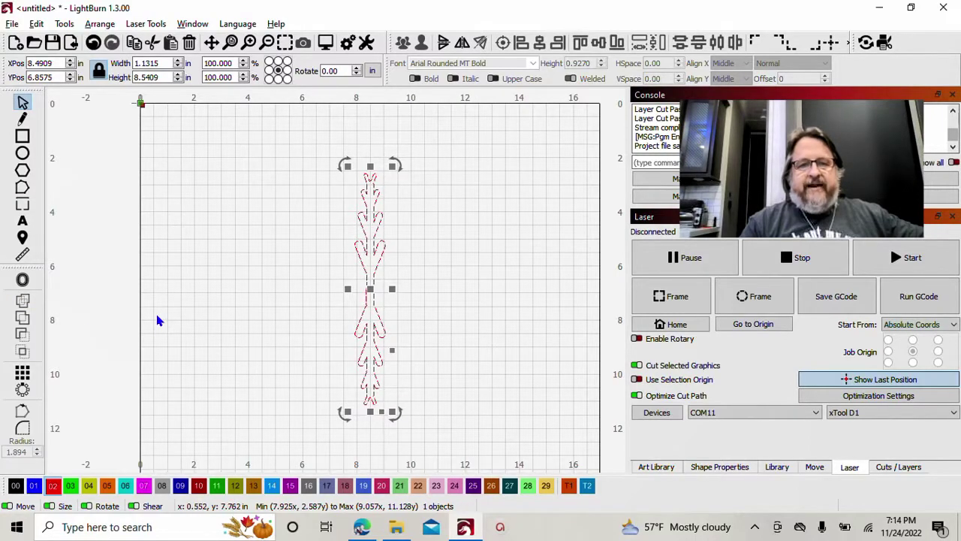
- Circular-array the welded stalk into five copies at 72° steps
click(23, 389)
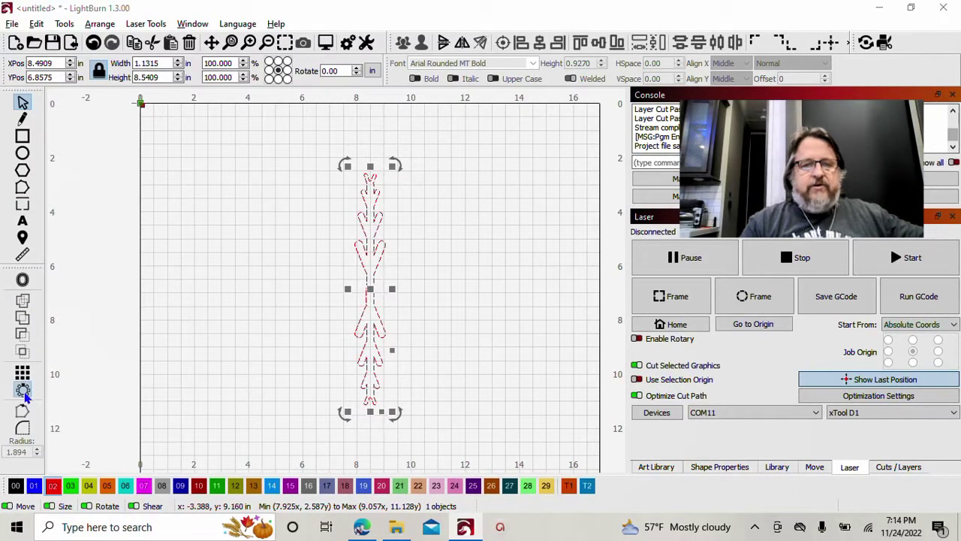
scroll(567, 203, up, 4)
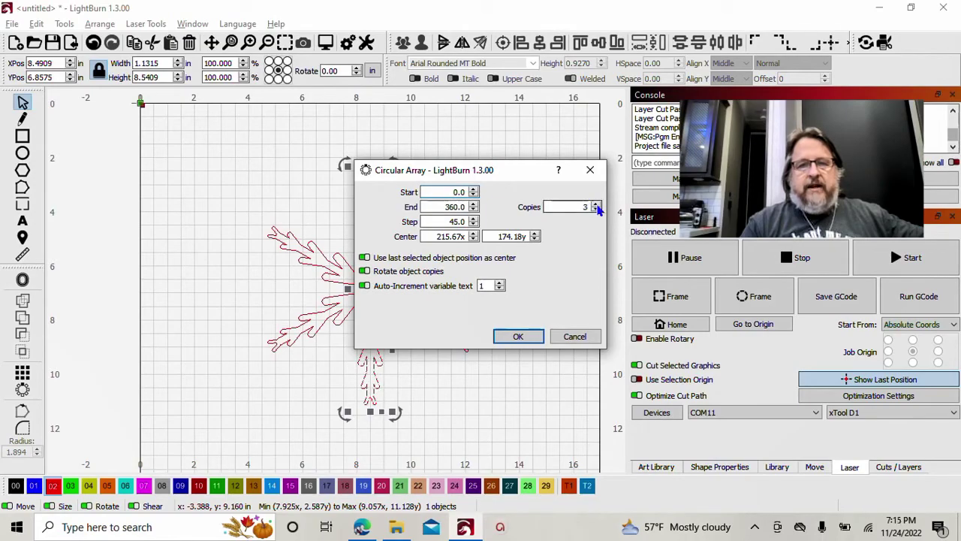
drag(507, 164, 702, 146)
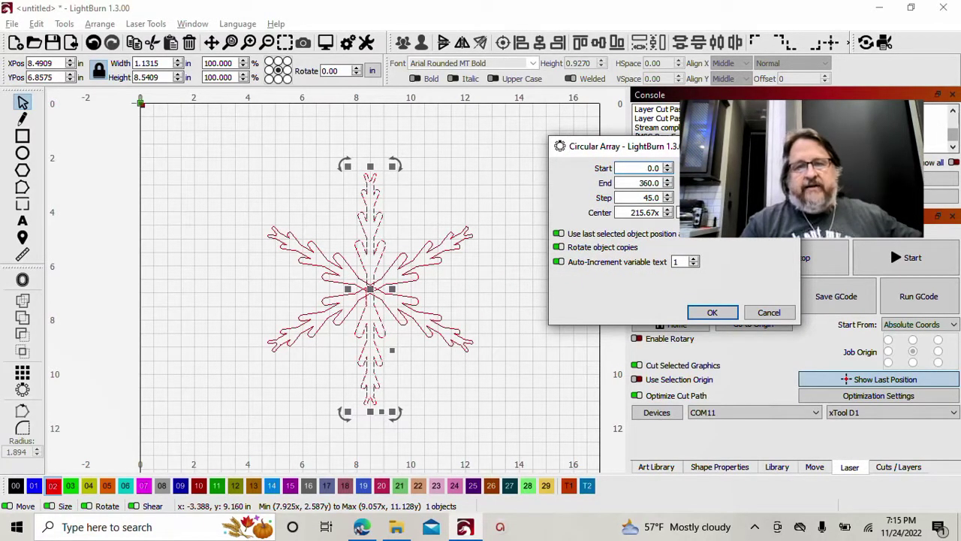
scroll(761, 179, down, 3)
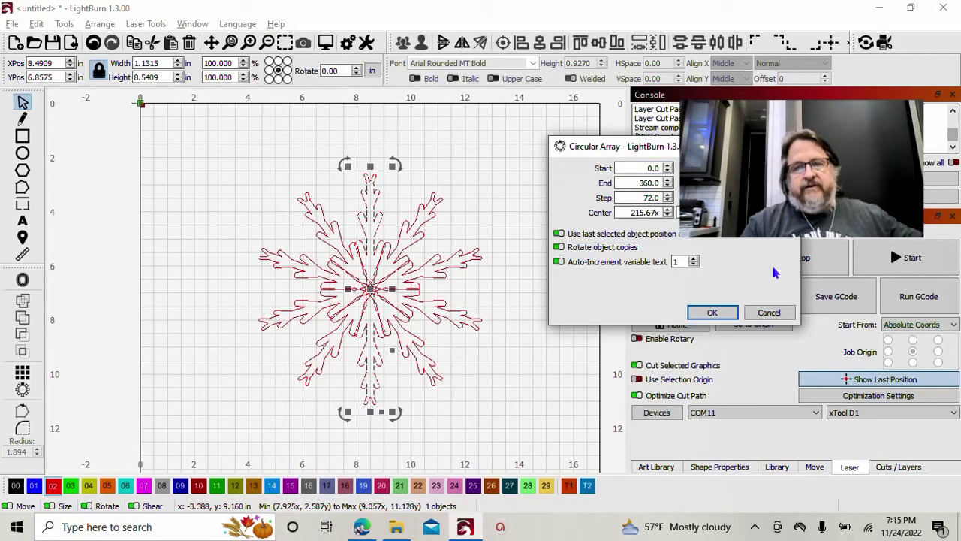
click(713, 313)
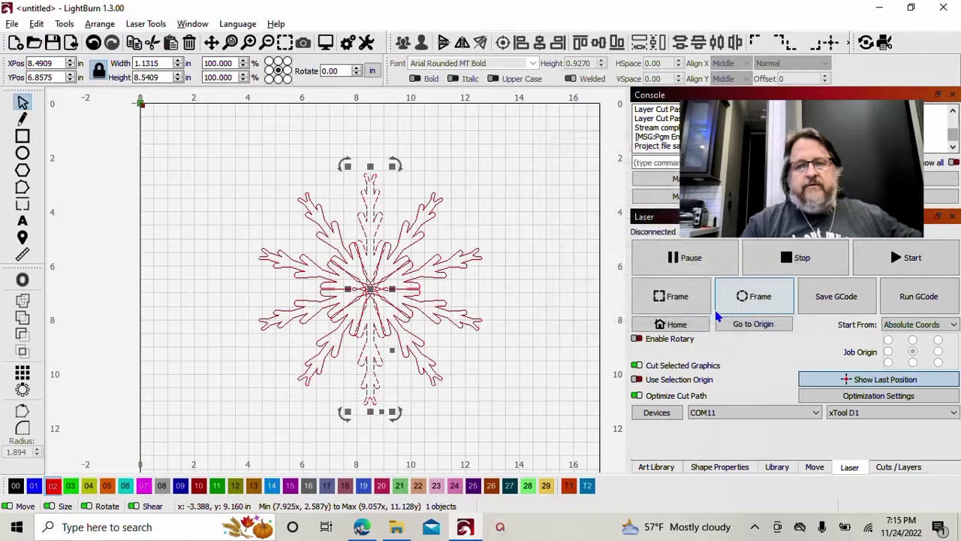
- Weld the five arrayed stalks into a single 8.23 × 8.54 in snowflake
click(210, 163)
drag(200, 155, 515, 451)
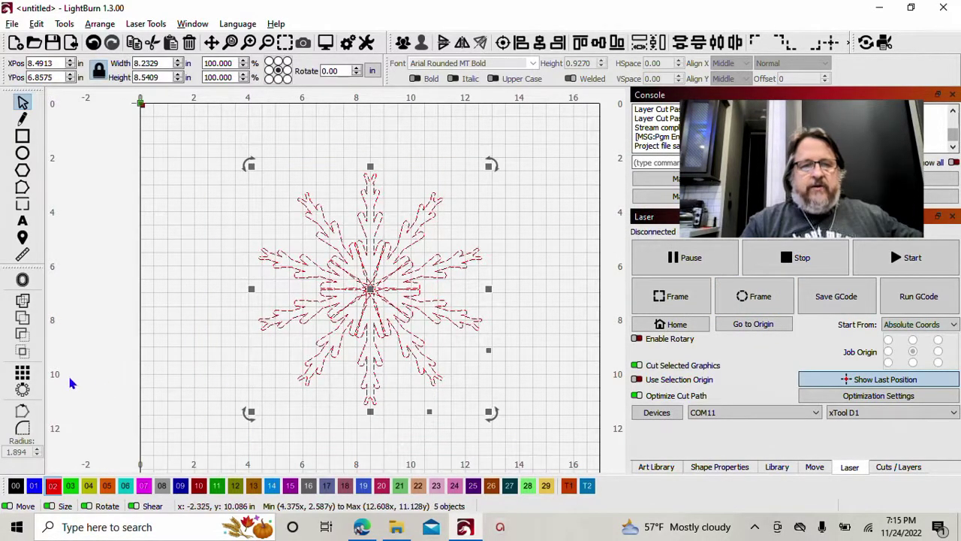
click(22, 280)
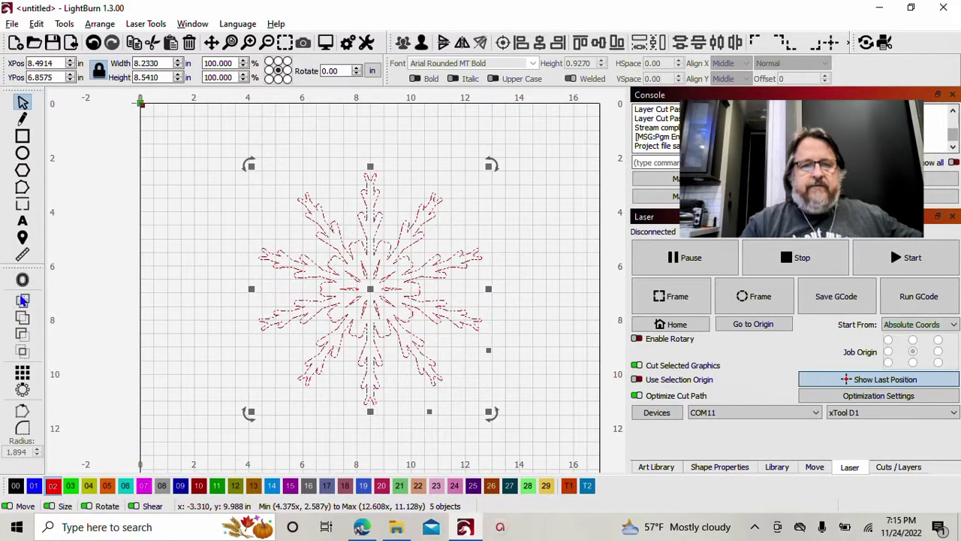
click(193, 300)
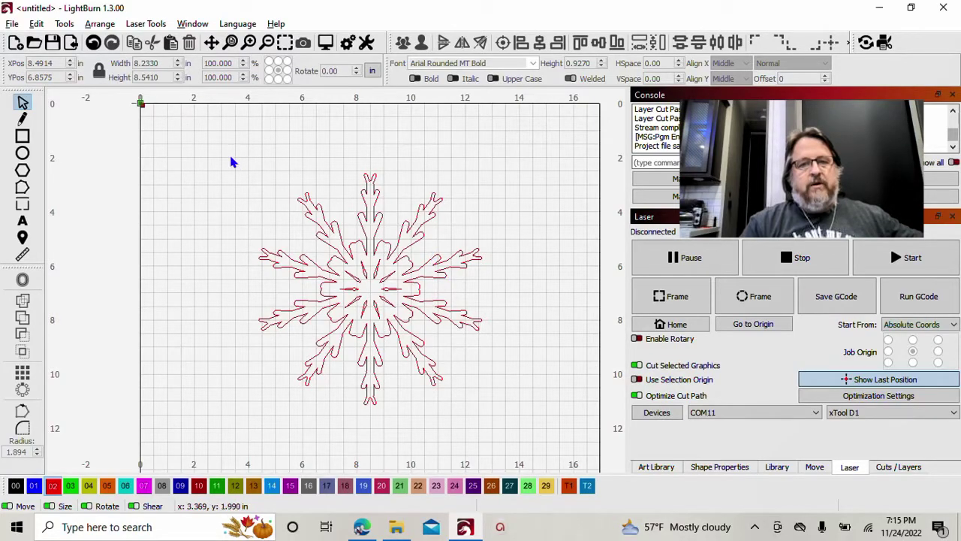
- Move the finished snowflake off to the right side of the bed
drag(215, 145, 539, 455)
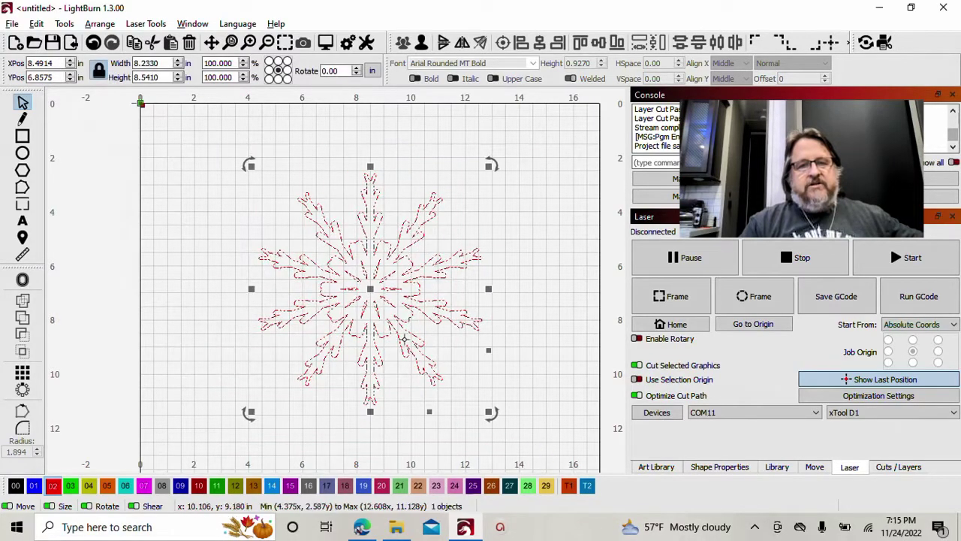
drag(371, 288, 809, 295)
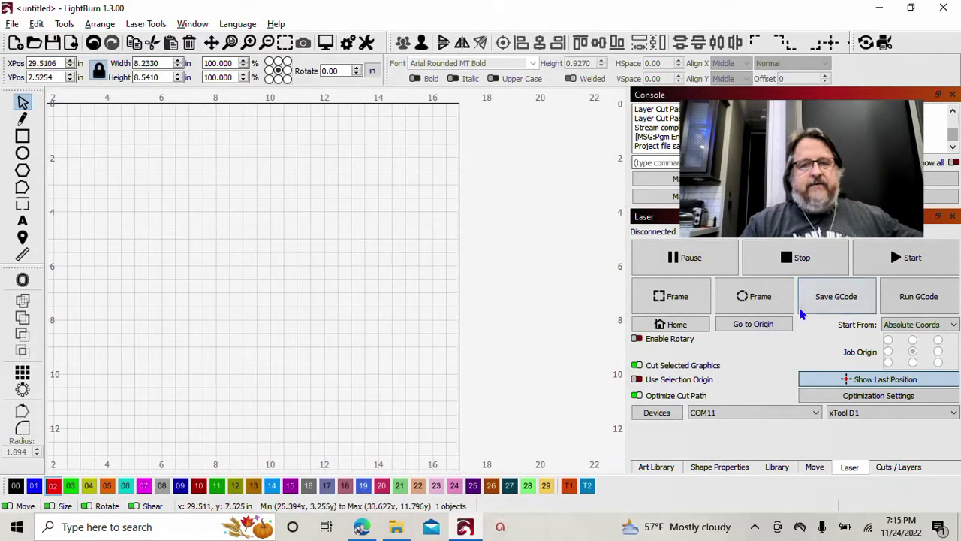
click(231, 42)
- Draw a new vertical line at x ≈ 8.3 from about 3.4 to 9 in
click(23, 120)
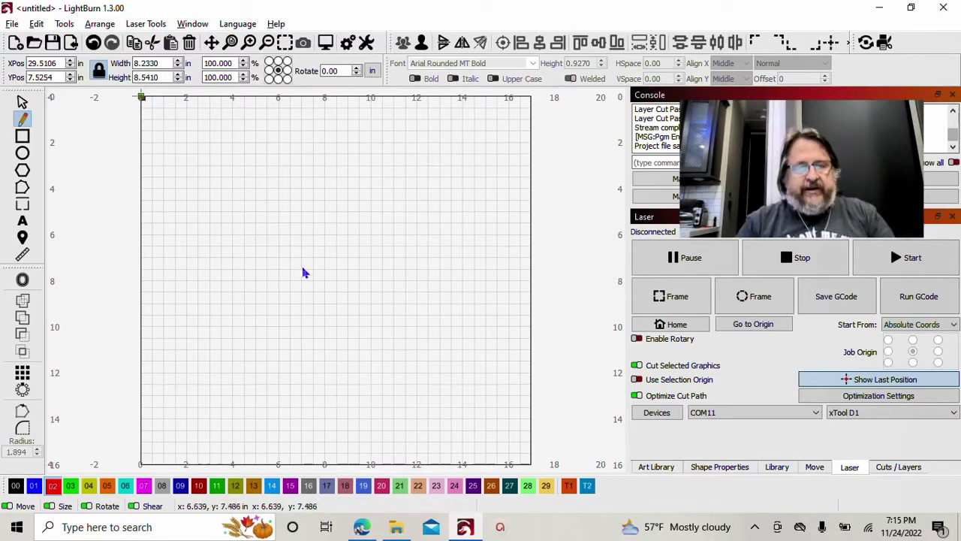
click(334, 176)
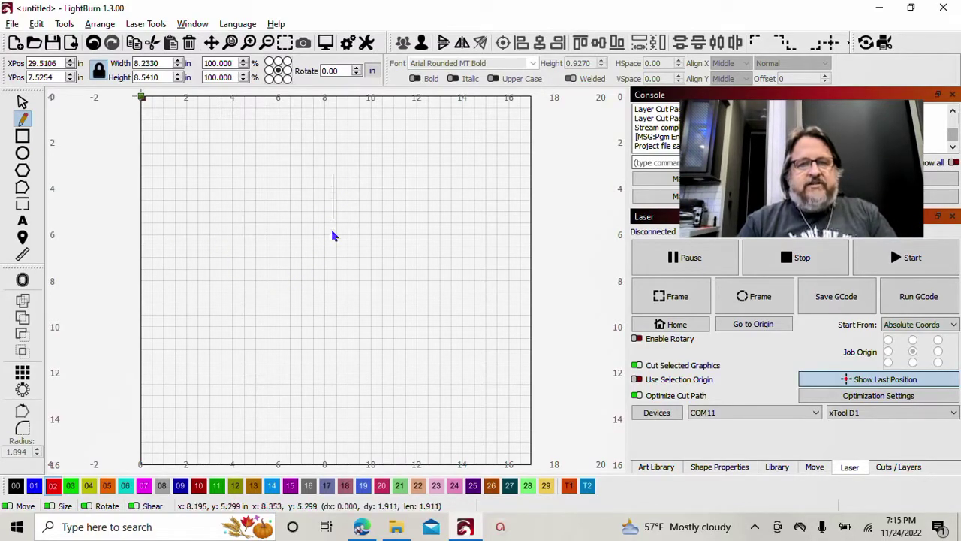
click(333, 303)
right_click(249, 263)
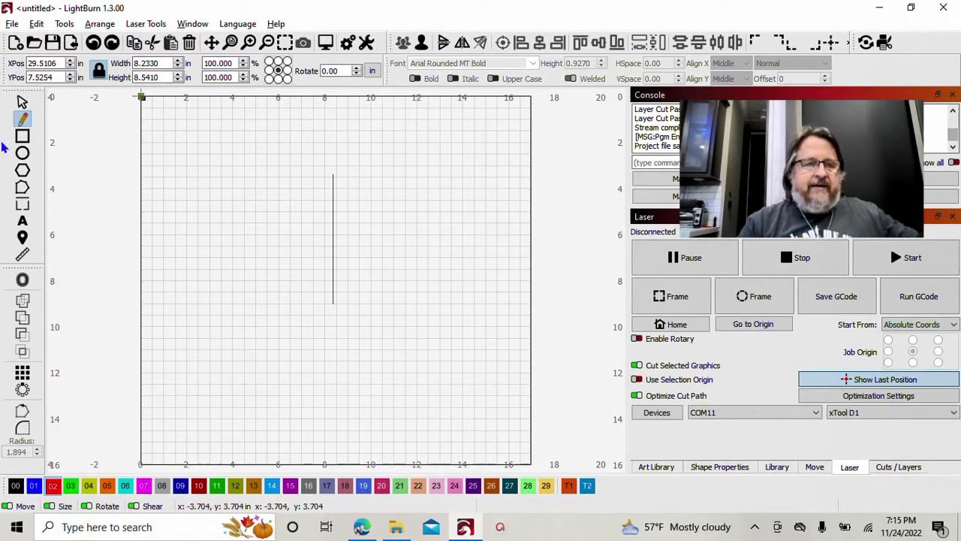
click(23, 204)
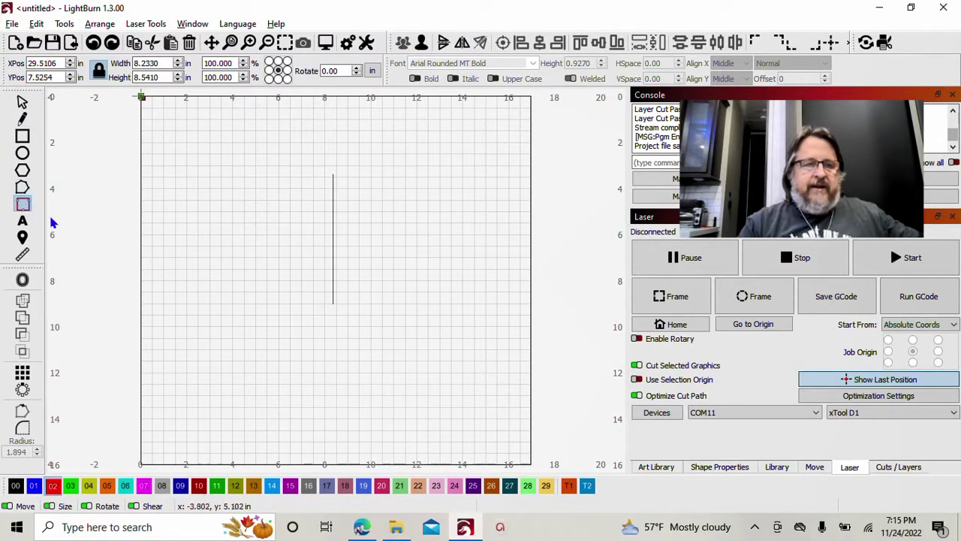
click(23, 222)
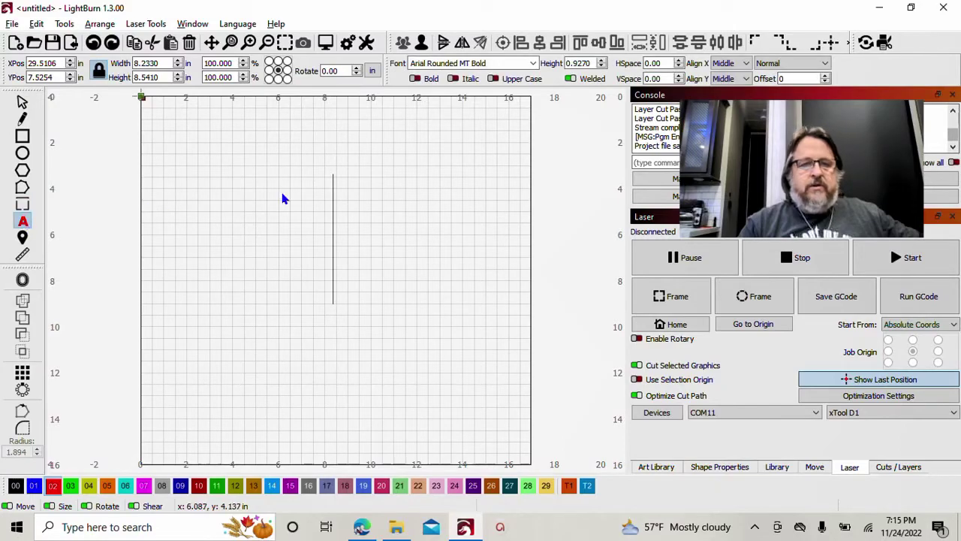
- Place a text letter V at the top of the vertical line
click(336, 187)
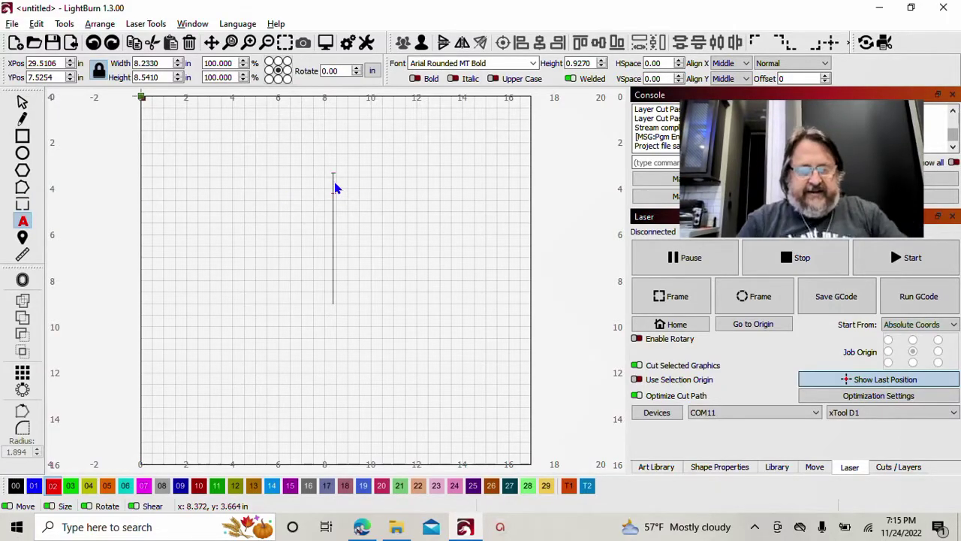
click(23, 103)
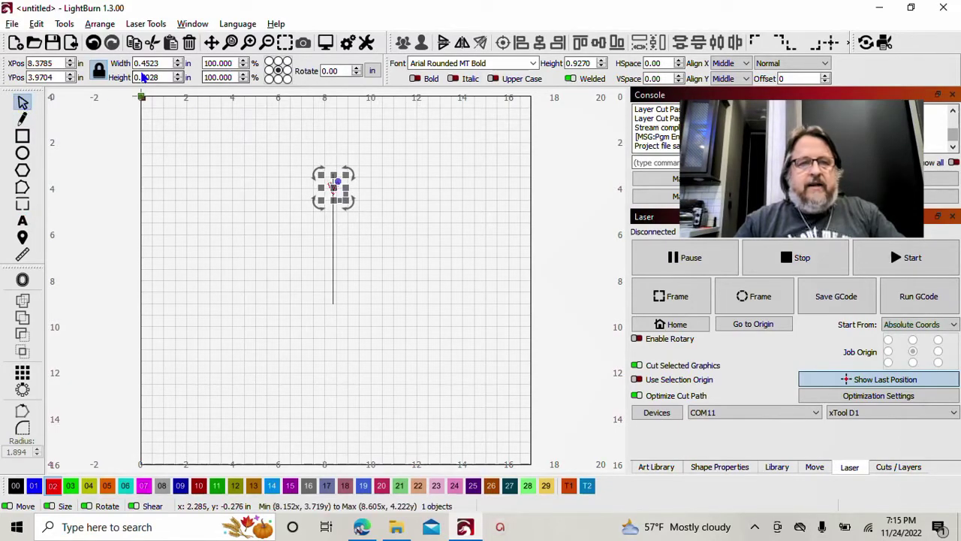
drag(331, 188, 333, 174)
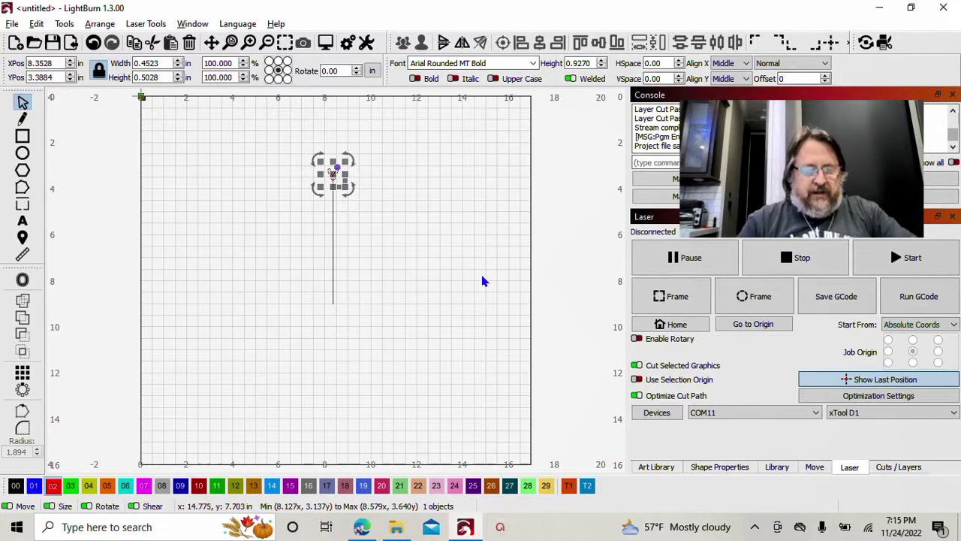
- Duplicate the V twice downward so three Vs stack along the line
key(Down)
key(Down)
key(Down)
key(Down)
key(Down)
key(Down)
key(Down)
key(Down)
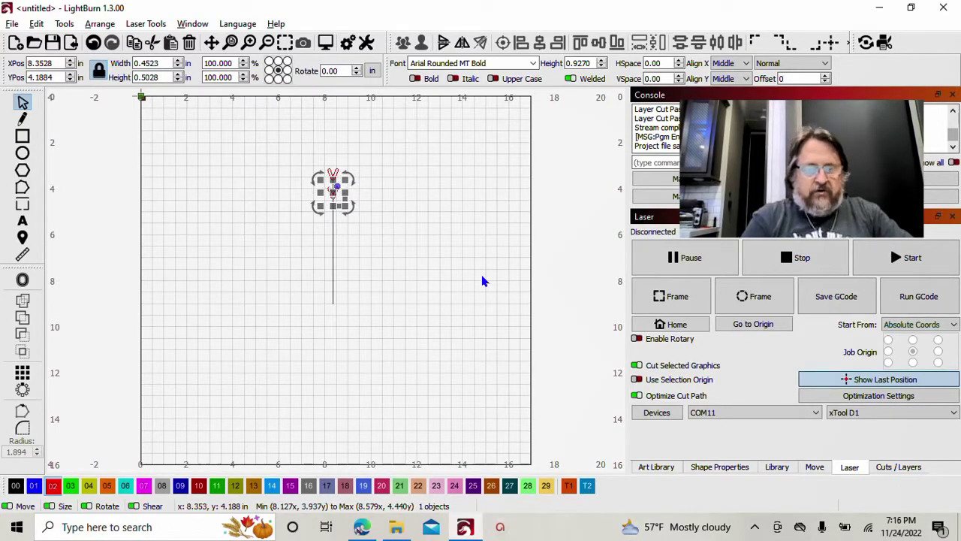
key(Down)
key(Down)
key(Down)
key(Down)
key(Down)
key(Down)
key(Down)
key(Down)
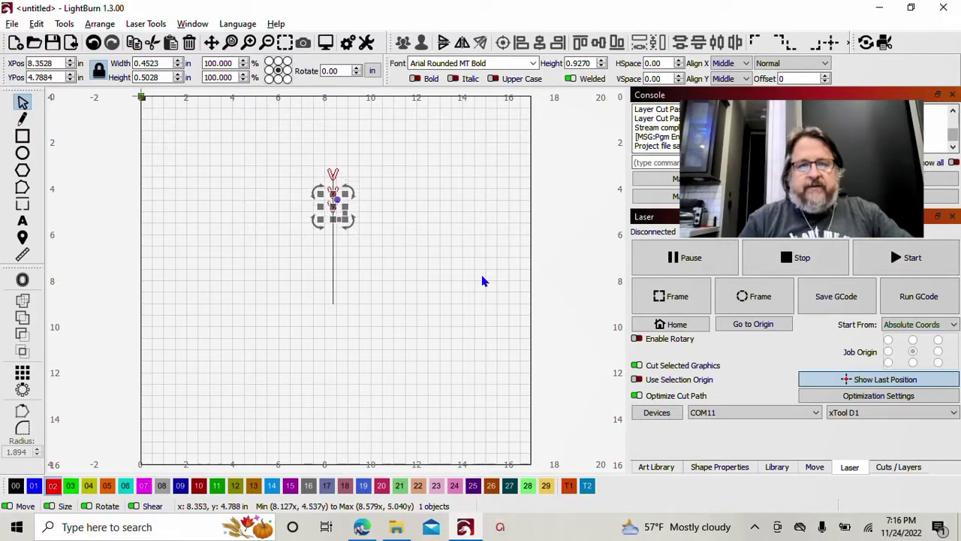
click(307, 221)
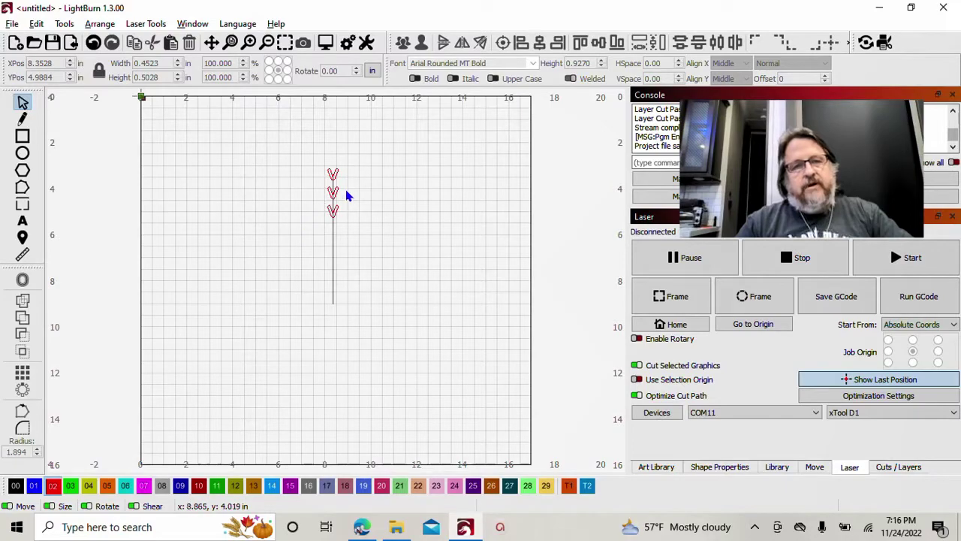
scroll(345, 192, up, 3)
click(315, 215)
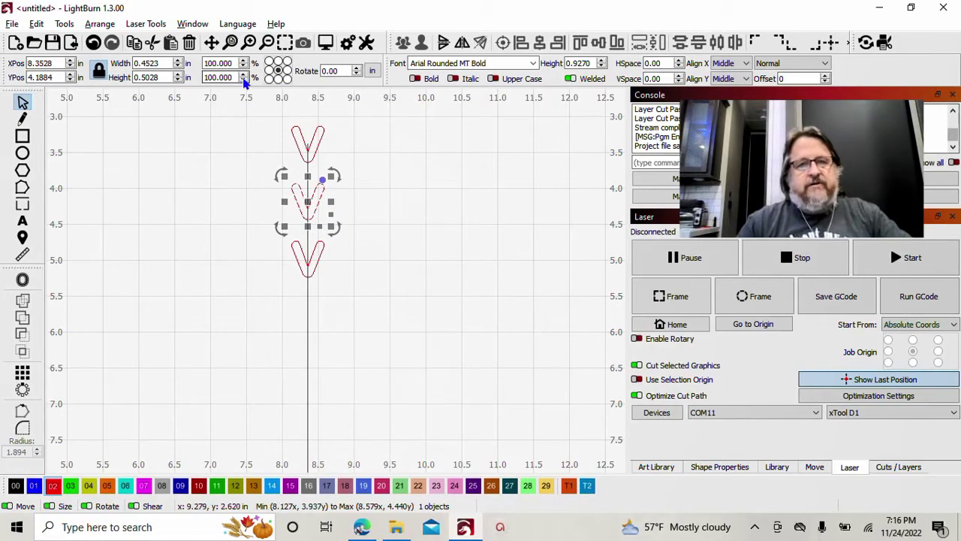
- Scale the middle V to 175% width
double_click(232, 63)
text(175)
key(Tab)
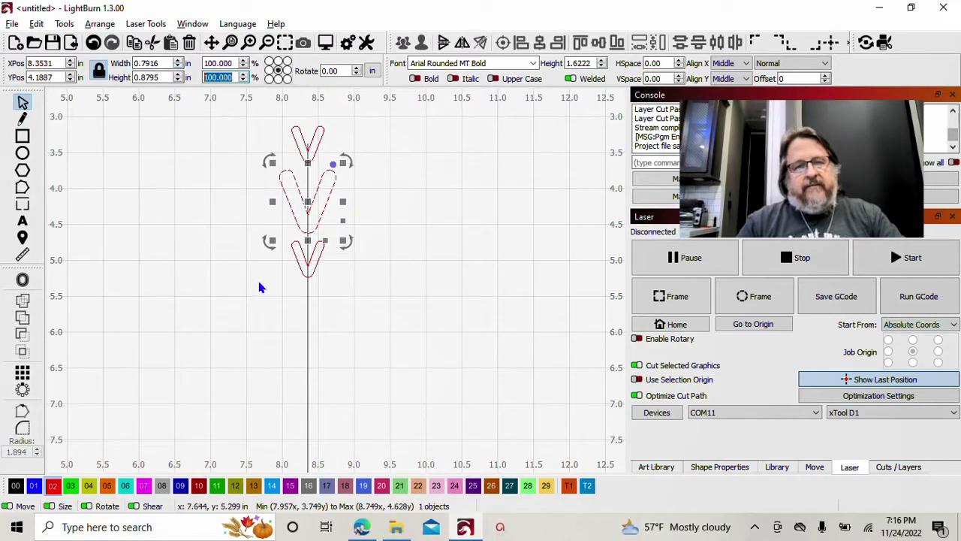
- Scale the bottom V to 225% and select all three Vs
click(311, 278)
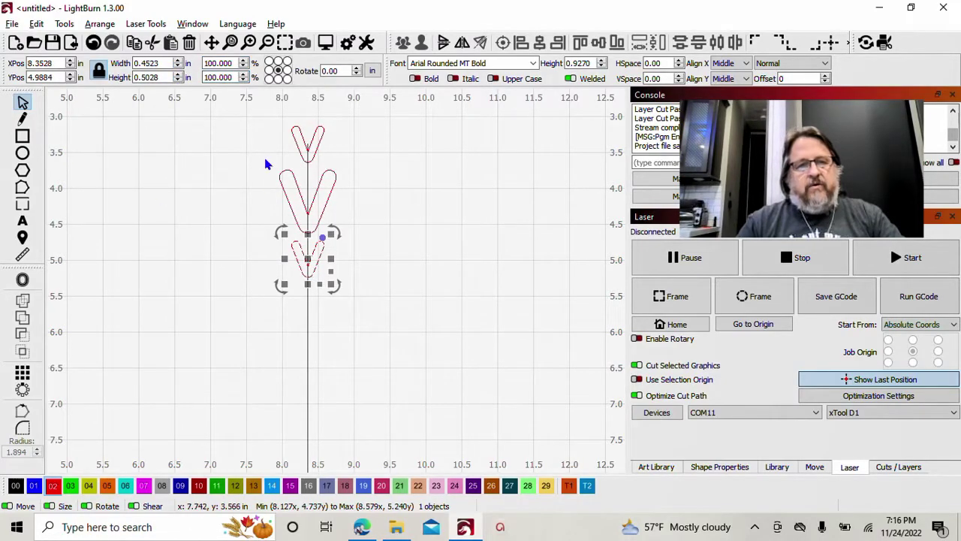
double_click(225, 63)
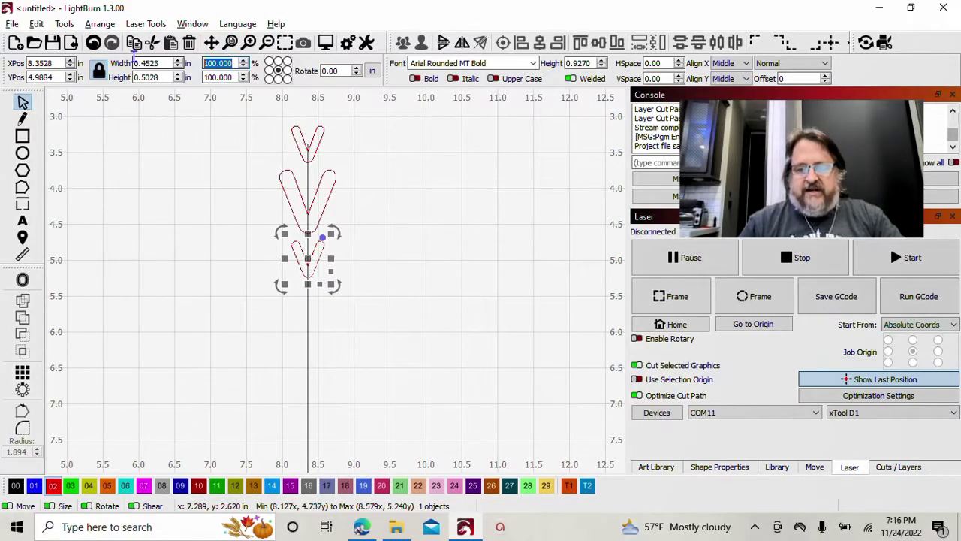
text(225)
key(Tab)
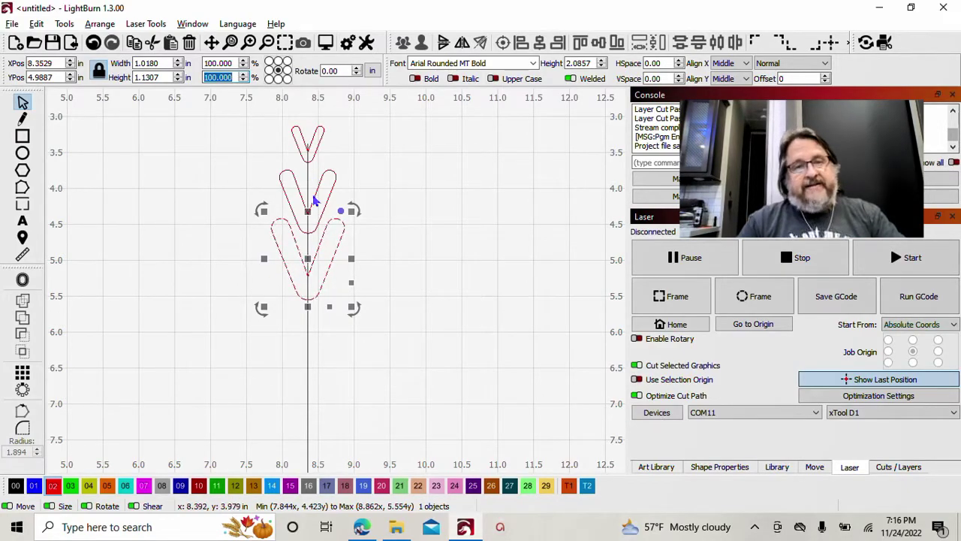
drag(230, 112, 359, 317)
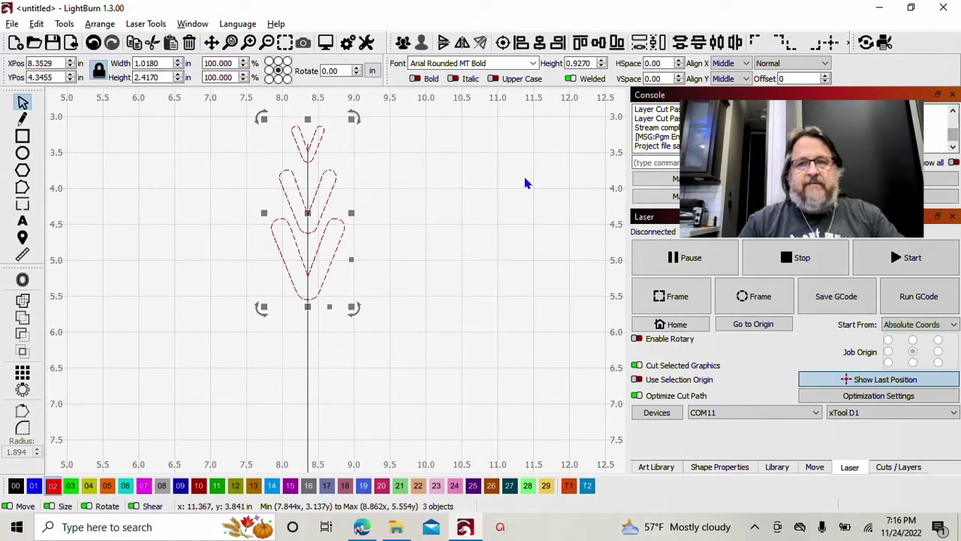
- Space the three Vs evenly by centre, then nudge the middle V up 0.2 in
click(680, 44)
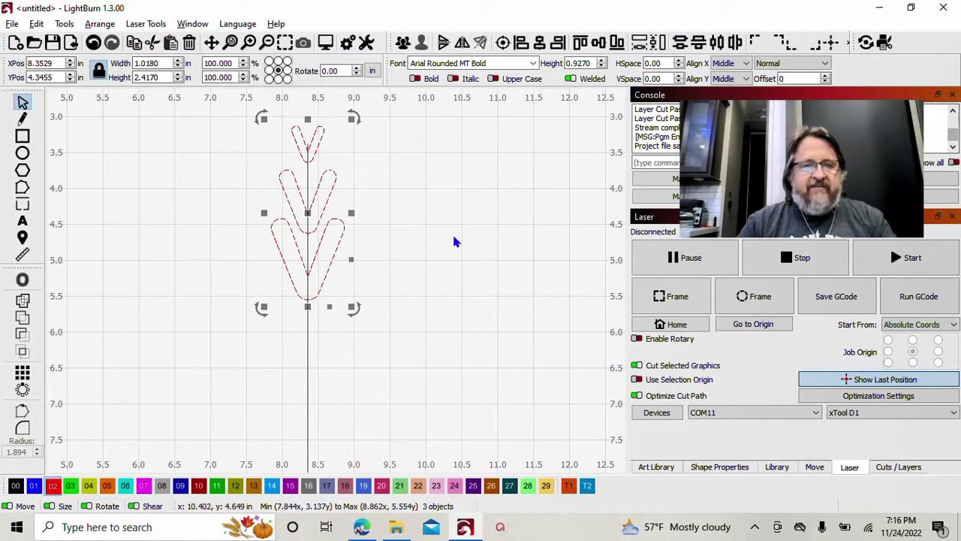
click(458, 238)
click(319, 225)
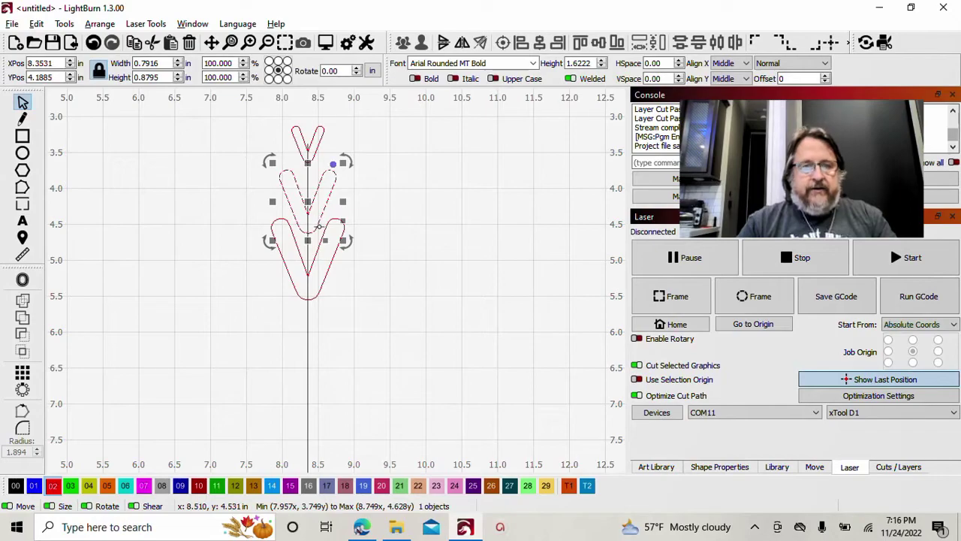
key(Up)
key(Up)
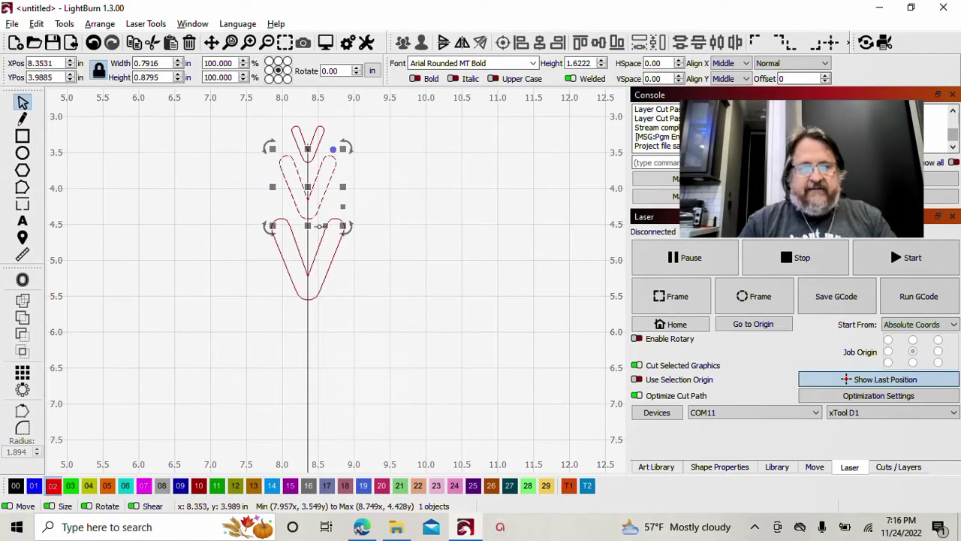
click(377, 307)
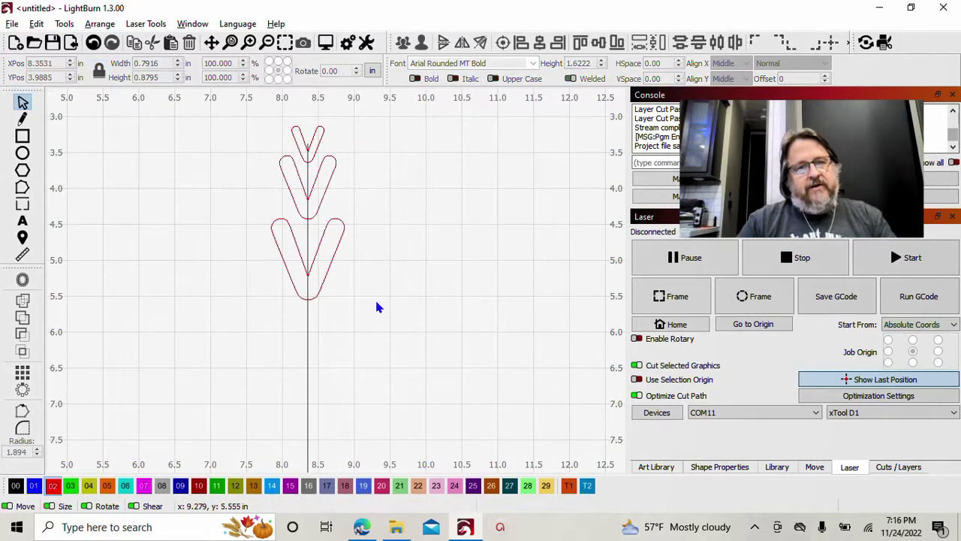
click(331, 274)
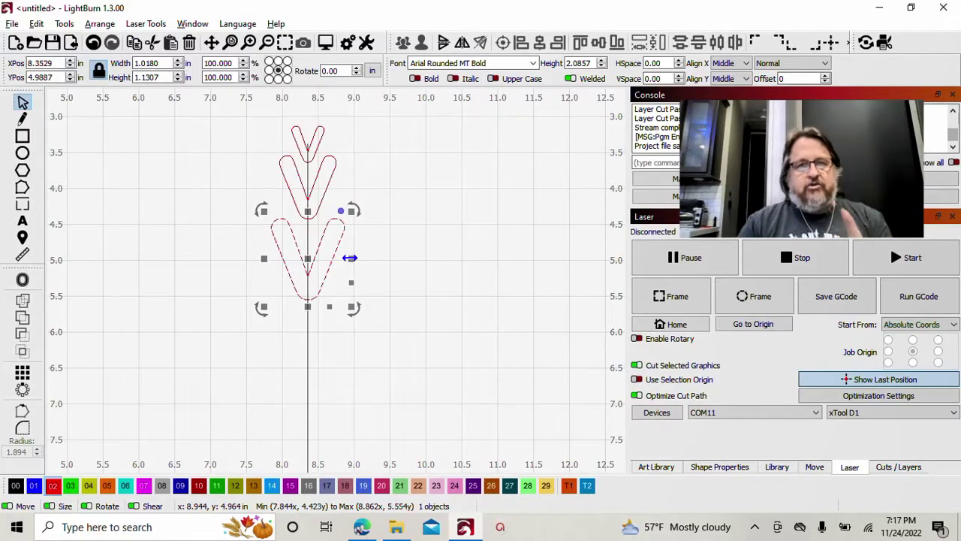
- Stretch the bottom V into a wide chevron and lower the middle V slightly
drag(350, 258, 400, 269)
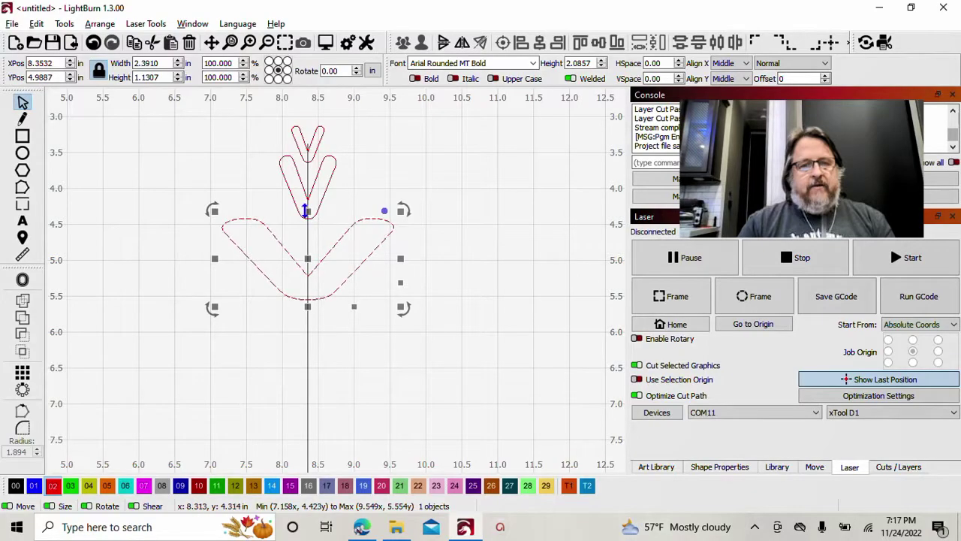
click(336, 186)
drag(307, 189, 308, 198)
click(356, 137)
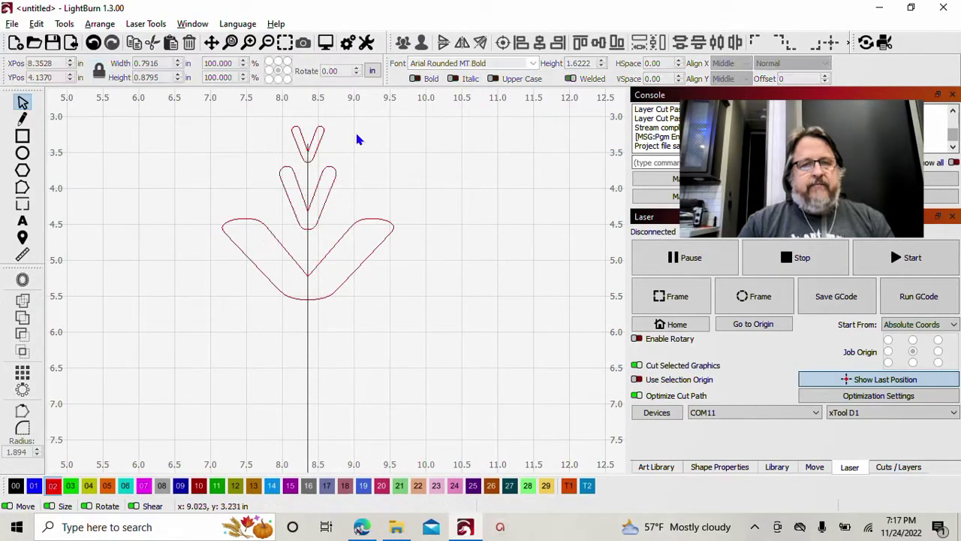
- Raise the top V to the line's end, about 2.96 in, and select all parts
click(313, 146)
drag(308, 144, 308, 134)
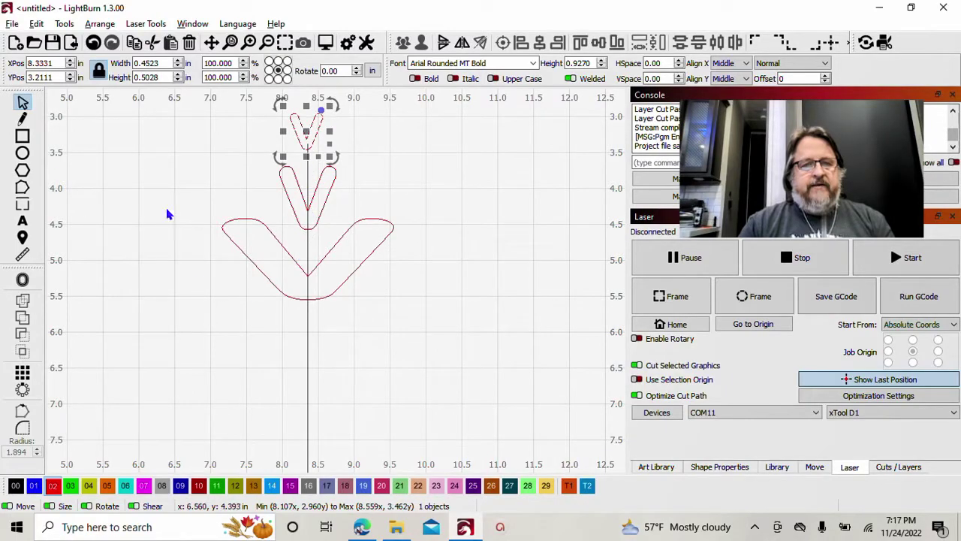
scroll(162, 233, down, 2)
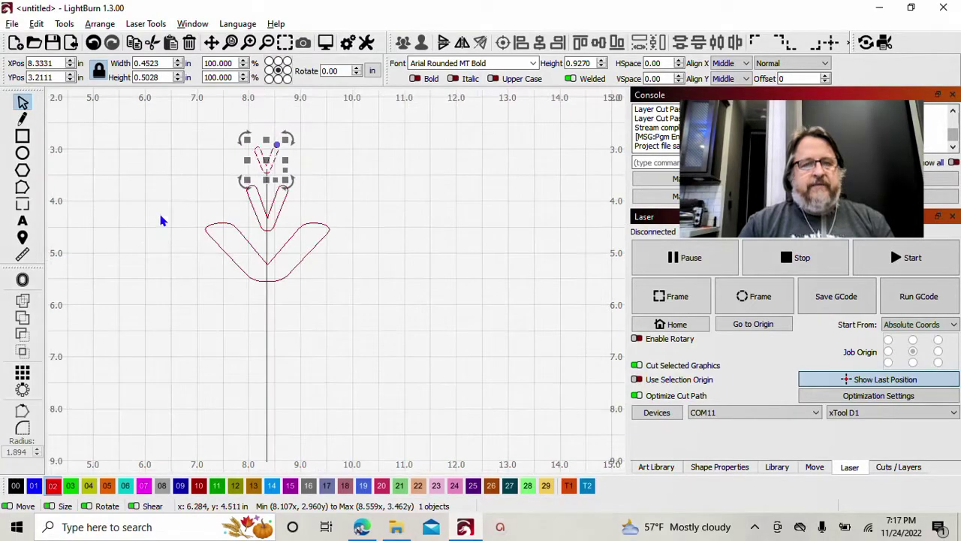
click(146, 155)
drag(180, 269, 432, 460)
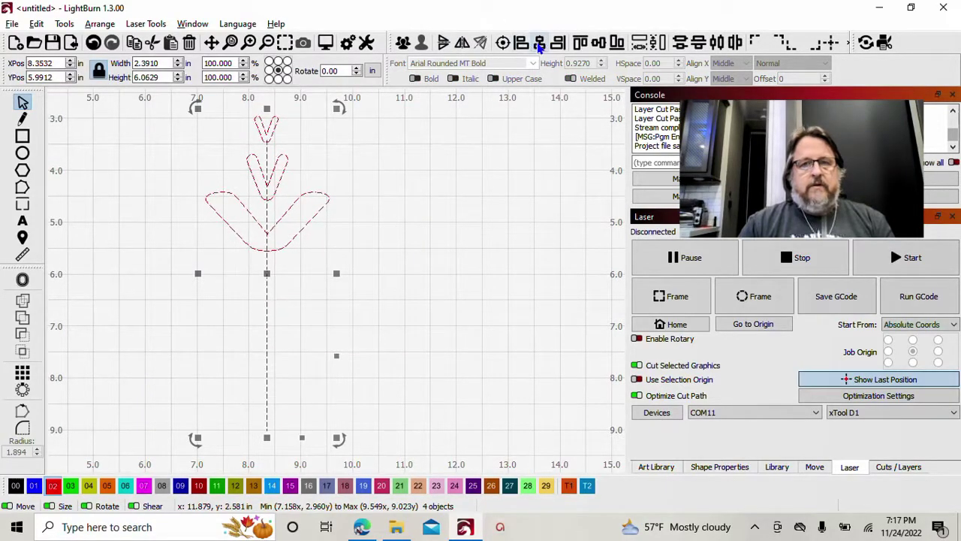
- Select only the three stacked V chevrons, leaving the vertical centre line unselected
click(513, 183)
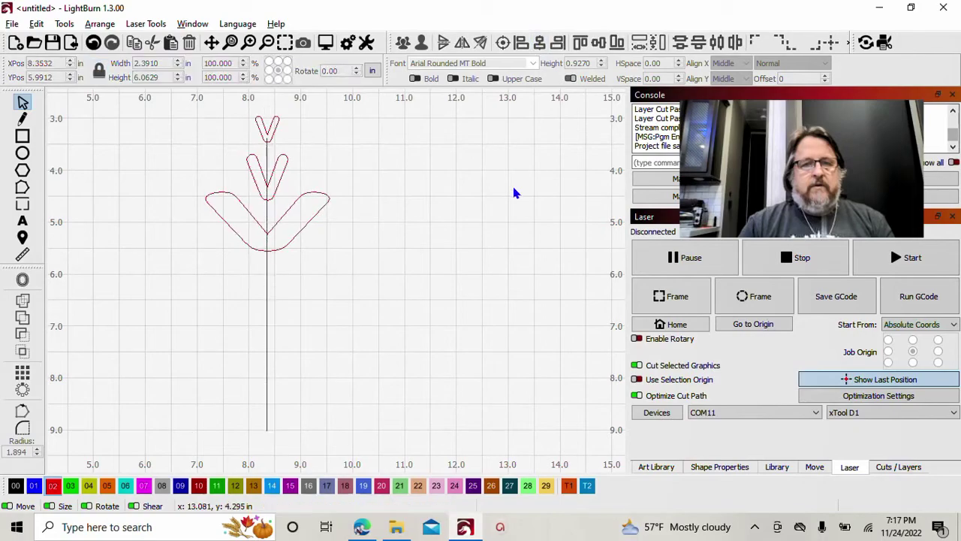
drag(177, 98, 393, 292)
shift+click(268, 336)
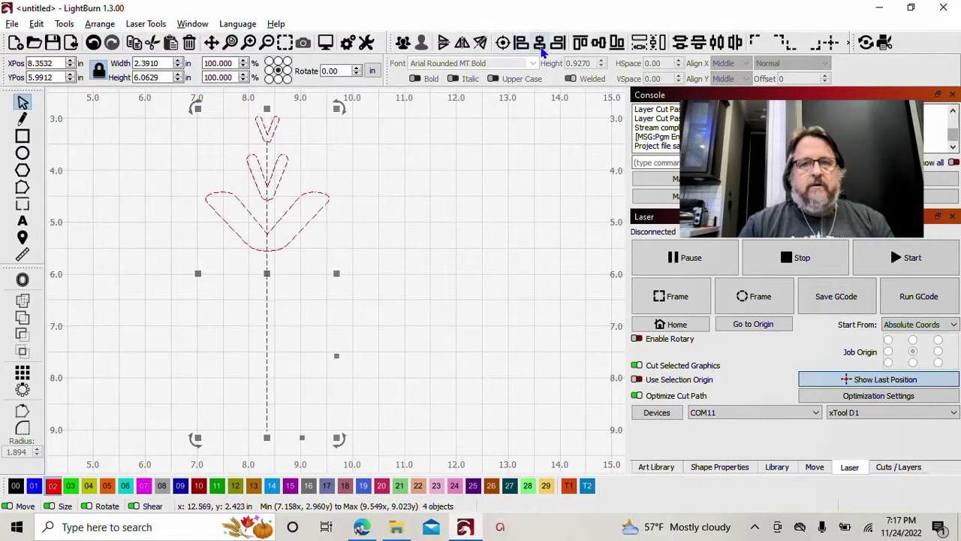
click(404, 201)
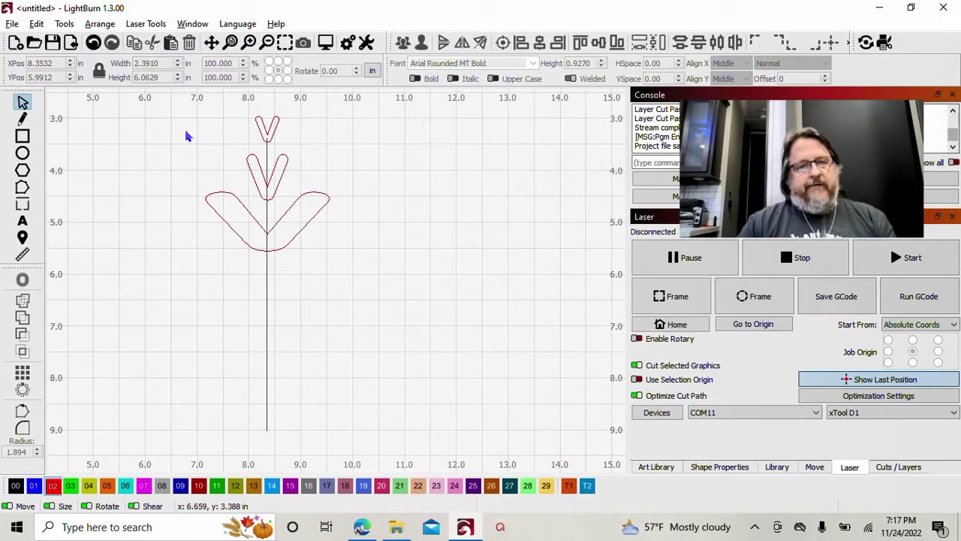
drag(184, 111, 407, 258)
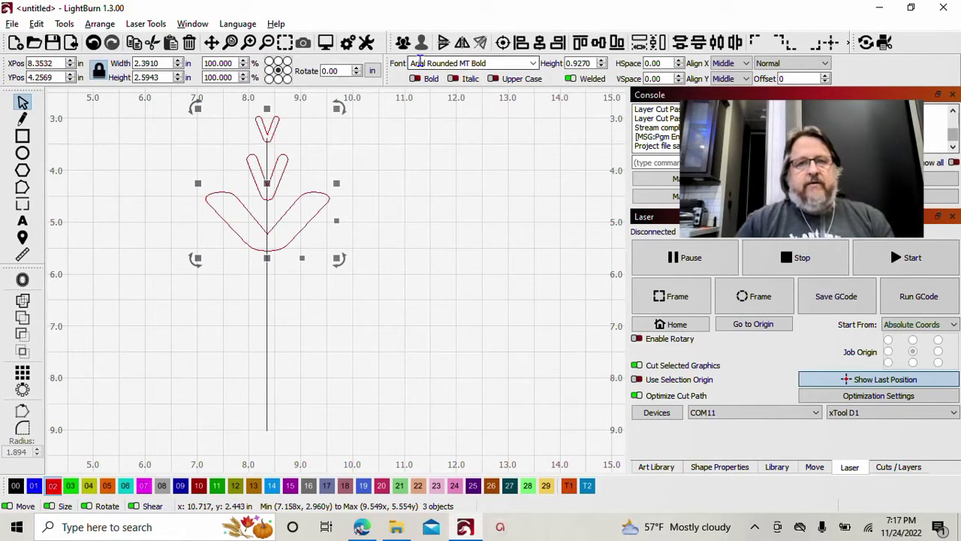
- Flip the V stack vertically and nudge the flipped copy three steps down the line
click(443, 42)
key(Down)
key(Down)
key(Down)
key(Down)
key(Down)
key(Down)
key(Down)
key(Down)
key(Down)
key(Down)
key(Down)
key(Down)
key(Down)
key(Down)
key(Down)
key(Down)
key(Down)
key(Down)
key(Down)
key(Down)
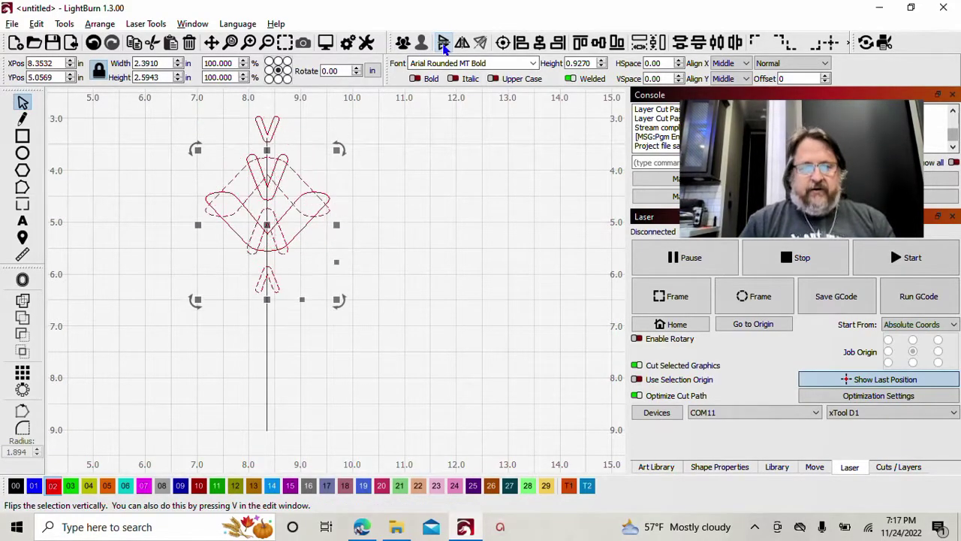
key(Down)
key(Down)
key(Down)
key(Down)
key(Down)
key(Down)
key(Down)
key(Down)
key(Down)
key(Down)
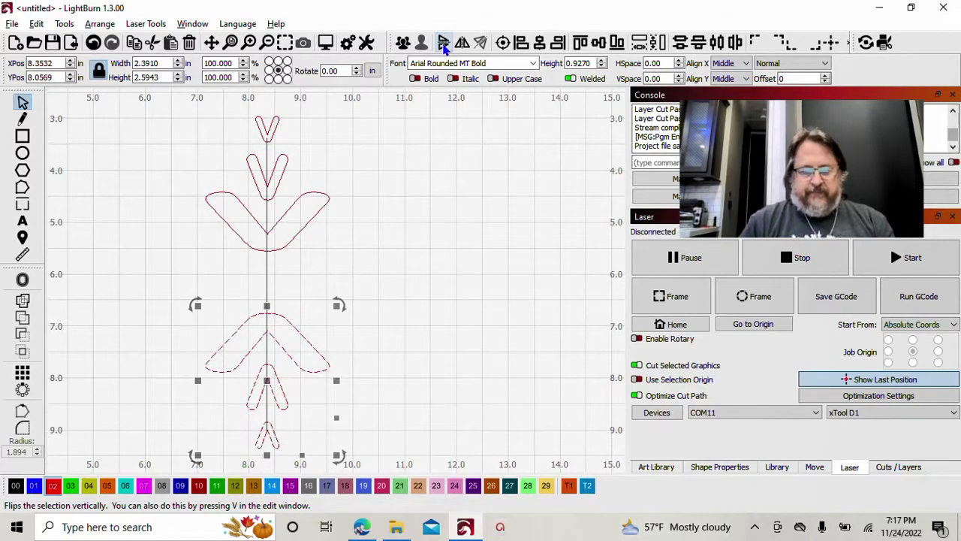
key(Down)
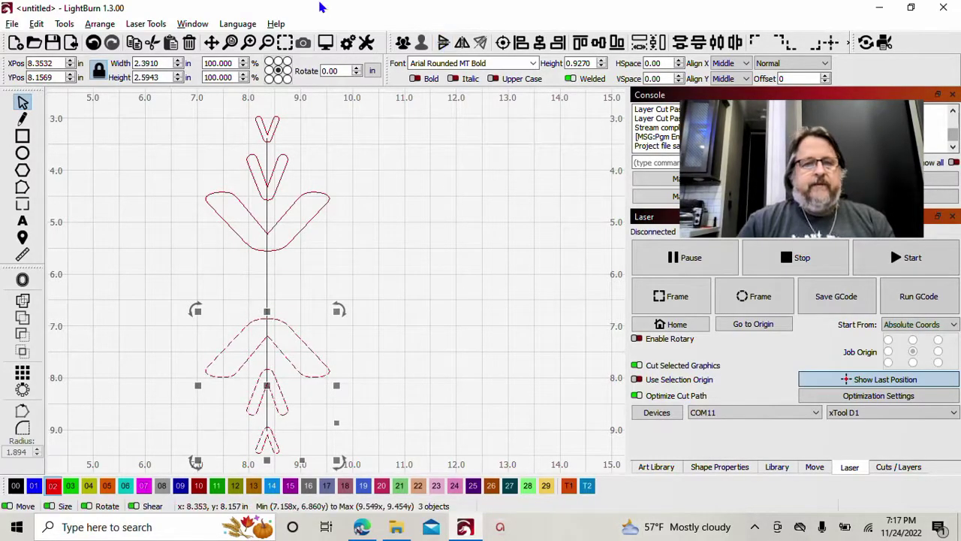
- Select the vertical centre line and bring up Offset Shapes at 0.13 in
click(283, 265)
click(268, 275)
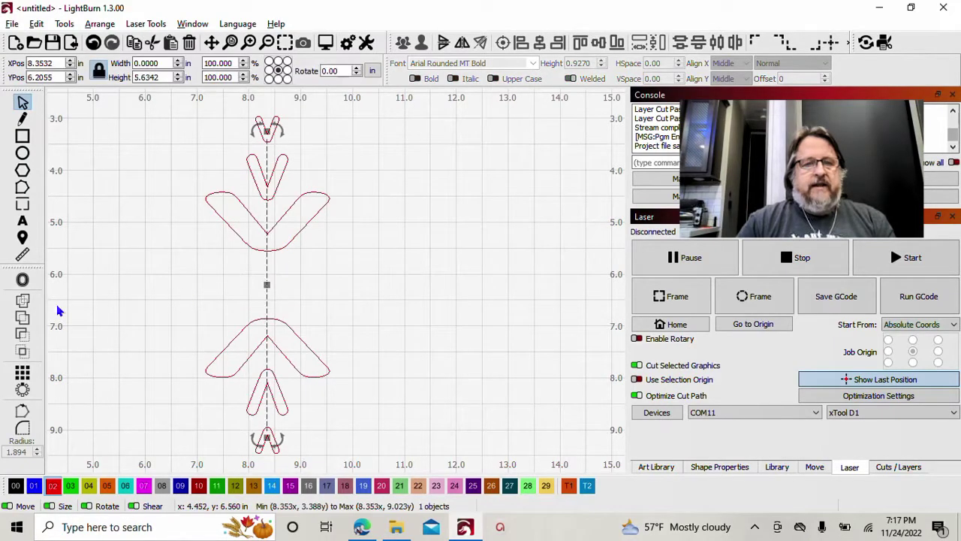
click(22, 280)
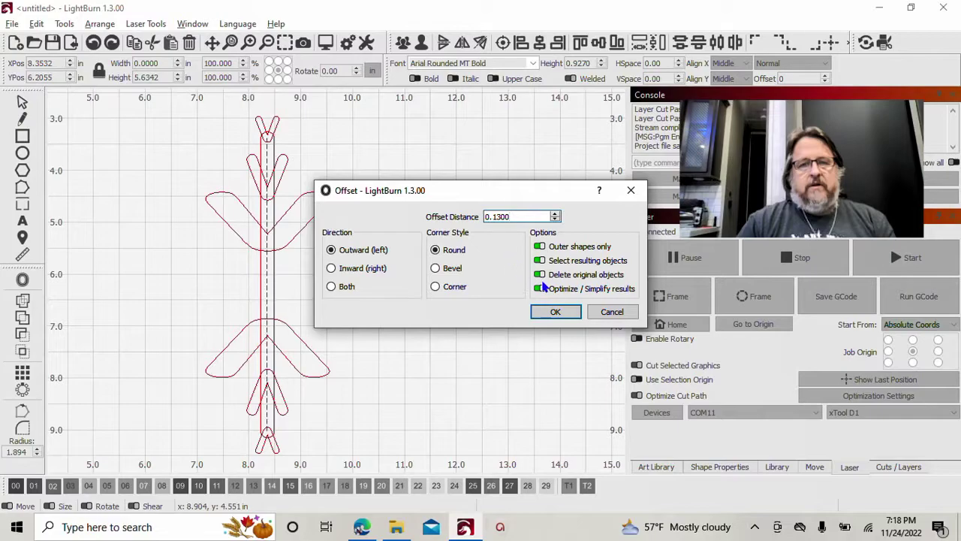
- Offset the centre line by 0.13 in and weld it with all Vs into one 2.39 × 6.49 in shape
click(556, 312)
scroll(269, 266, down, 2)
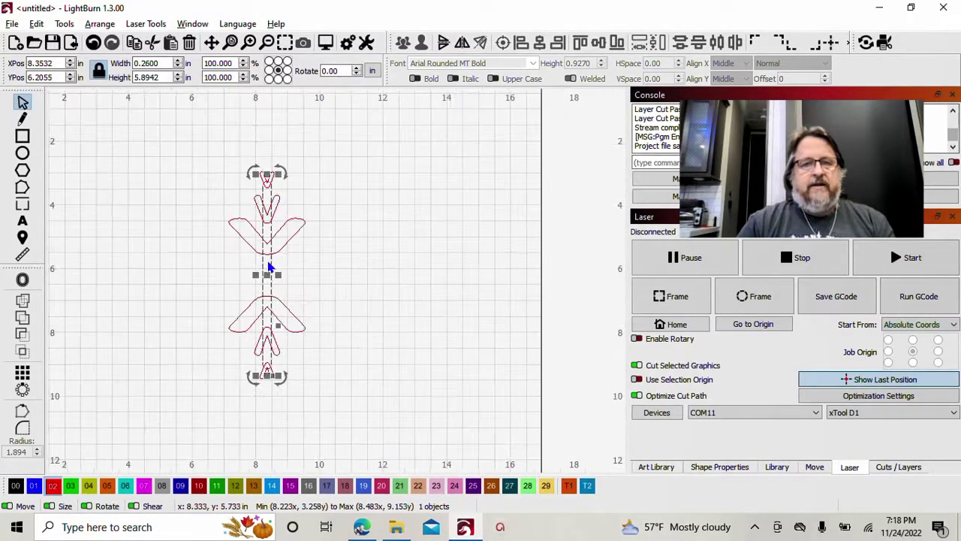
drag(182, 152, 363, 405)
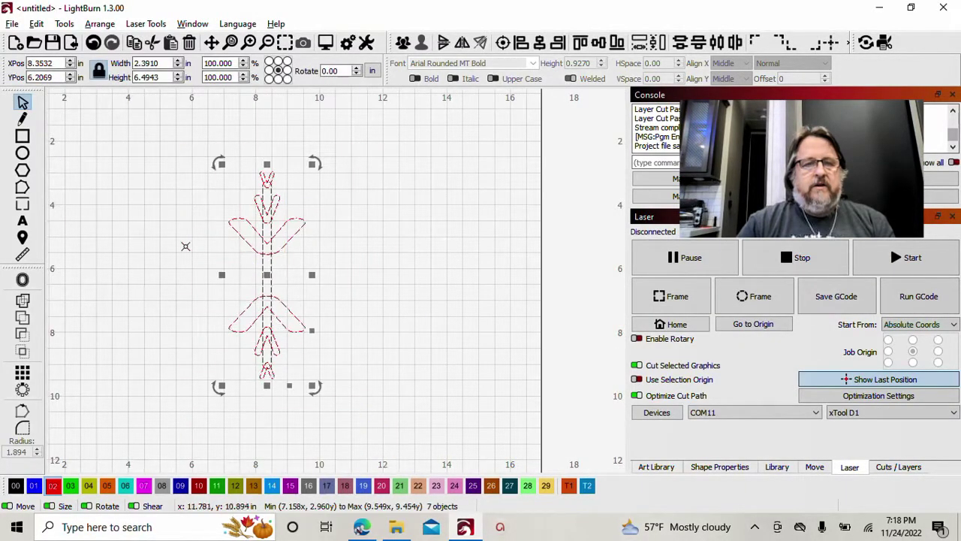
click(25, 302)
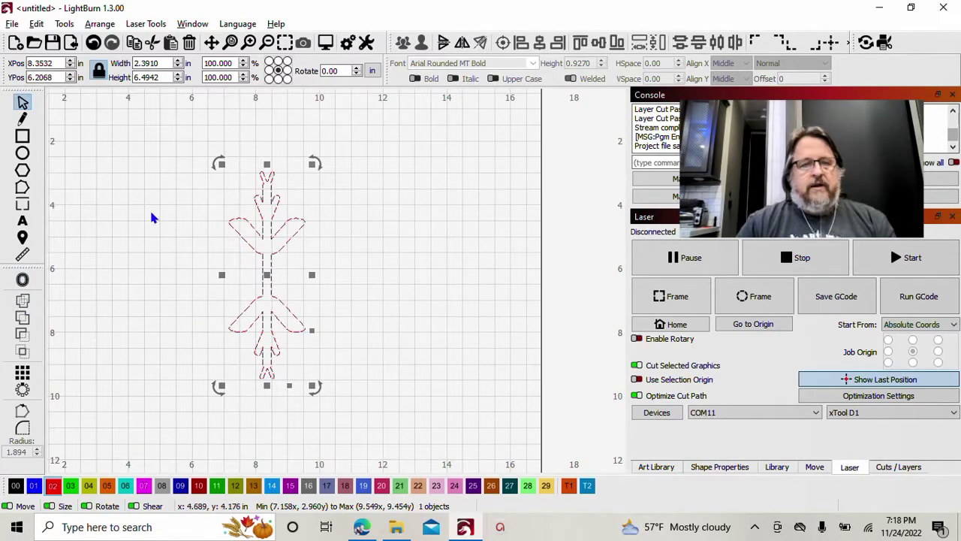
click(23, 390)
double_click(447, 207)
- Apply a circular array of 3 stalk copies at 120° steps
click(595, 211)
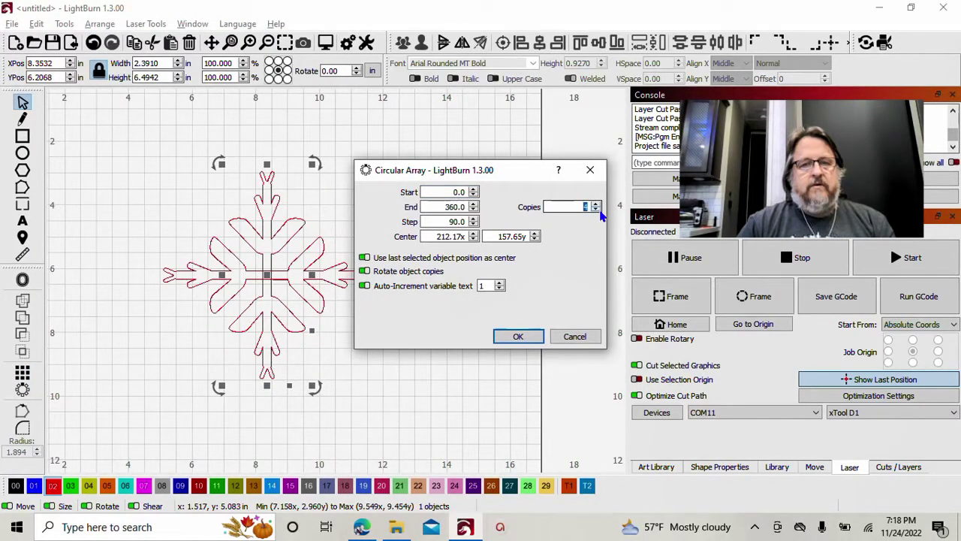
click(597, 211)
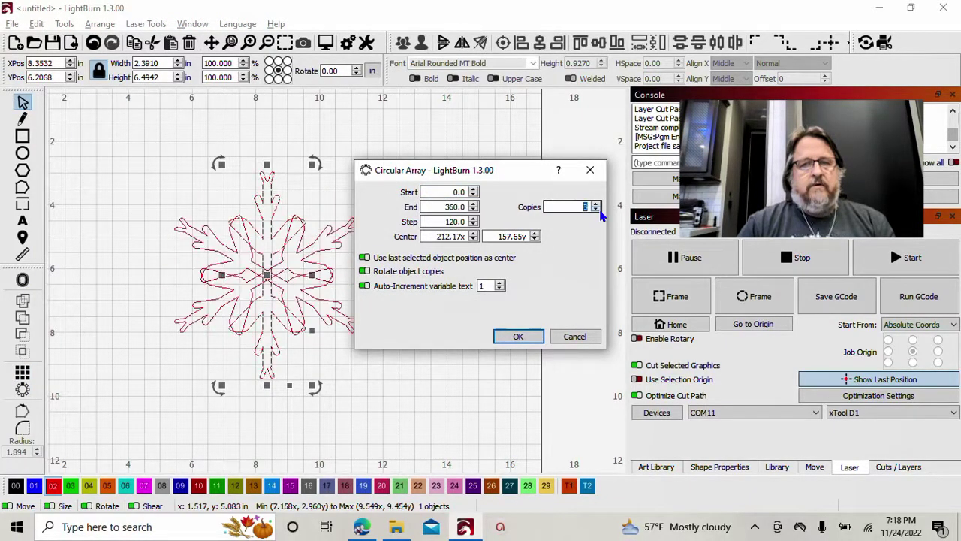
click(517, 337)
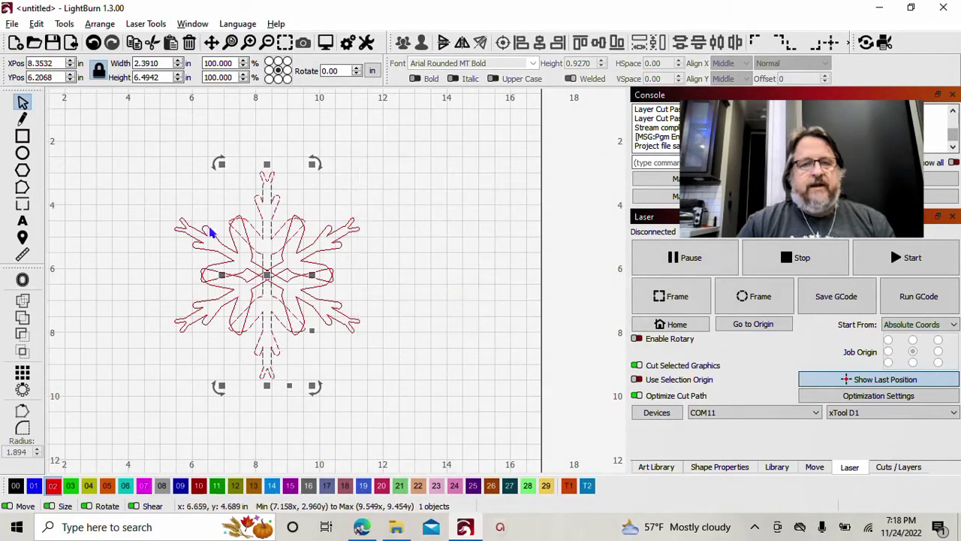
- Weld the three rotated stalk copies into one 5.81 × 6.49 in six-armed snowflake
click(97, 140)
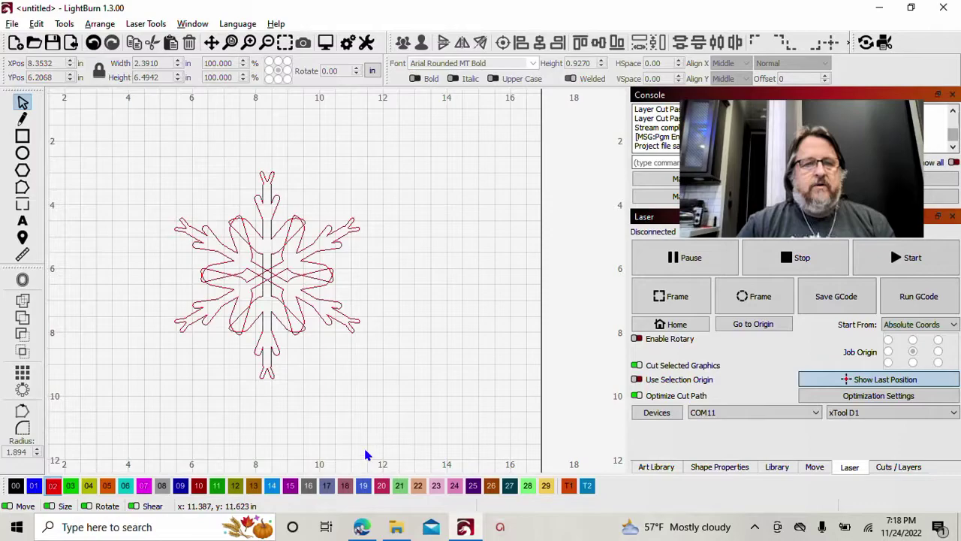
drag(369, 455, 144, 228)
click(23, 301)
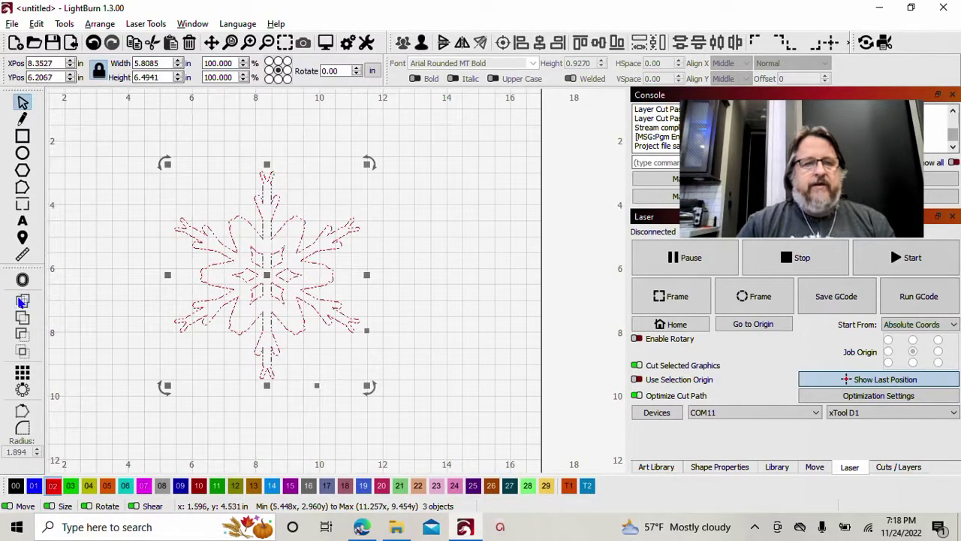
click(71, 265)
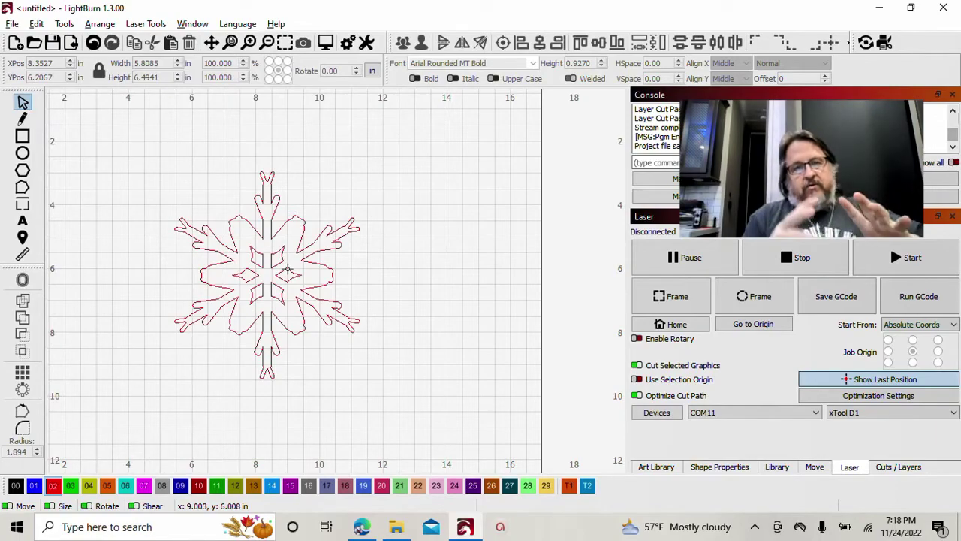
scroll(263, 250, down, 3)
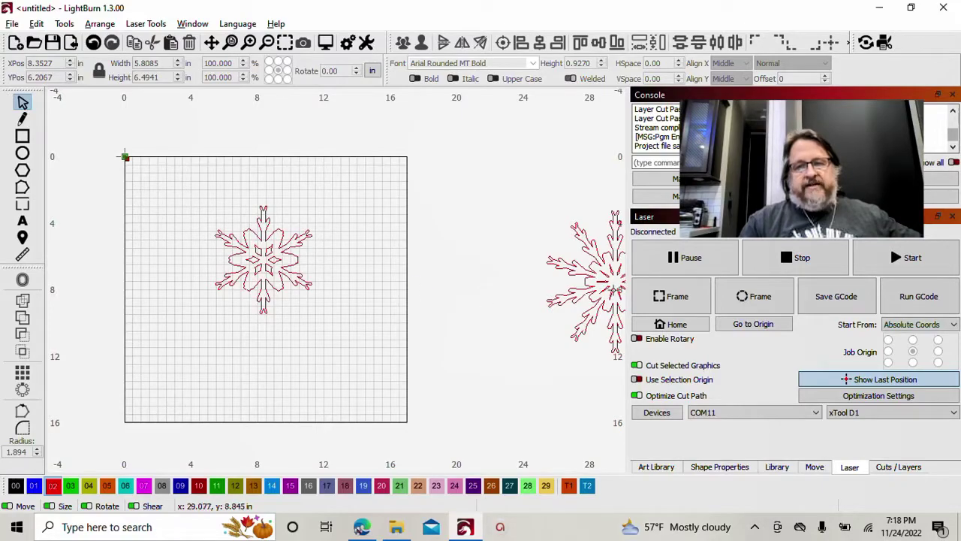
- Move the branchy snowflake beside the bed and shrink it to about 1.46 × 1.51 in
drag(613, 282, 432, 258)
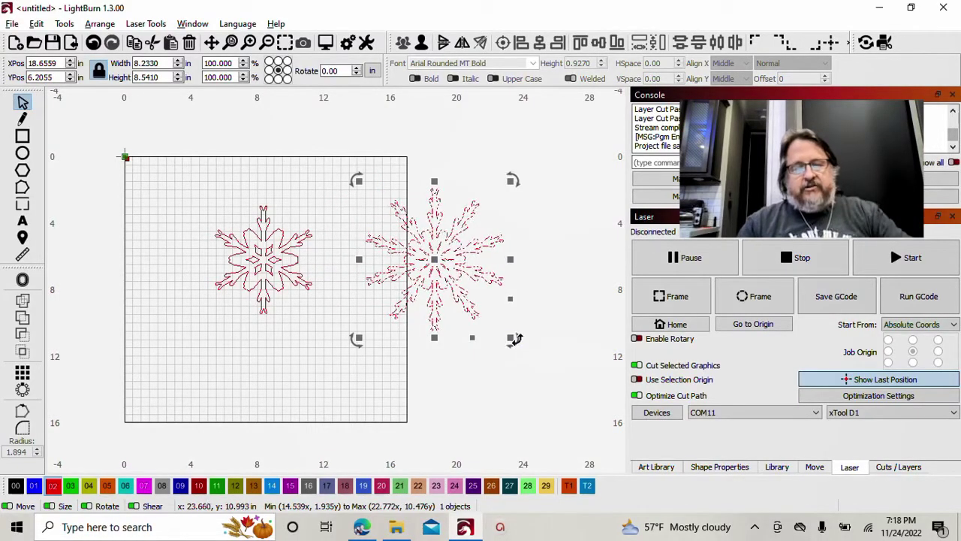
drag(510, 340, 441, 280)
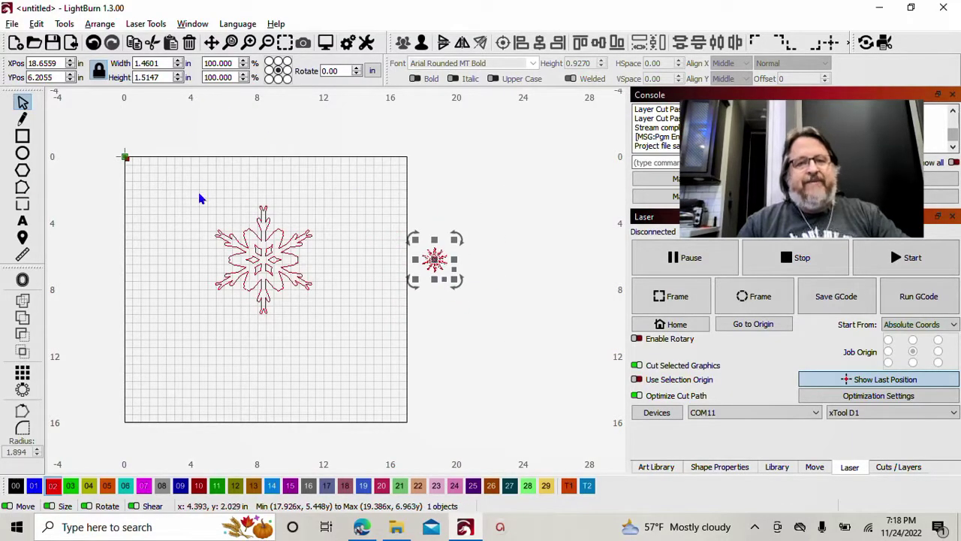
scroll(354, 247, up, 3)
mouse_move(441, 281)
mouse_down()
mouse_move(369, 268)
mouse_move(426, 277)
mouse_up()
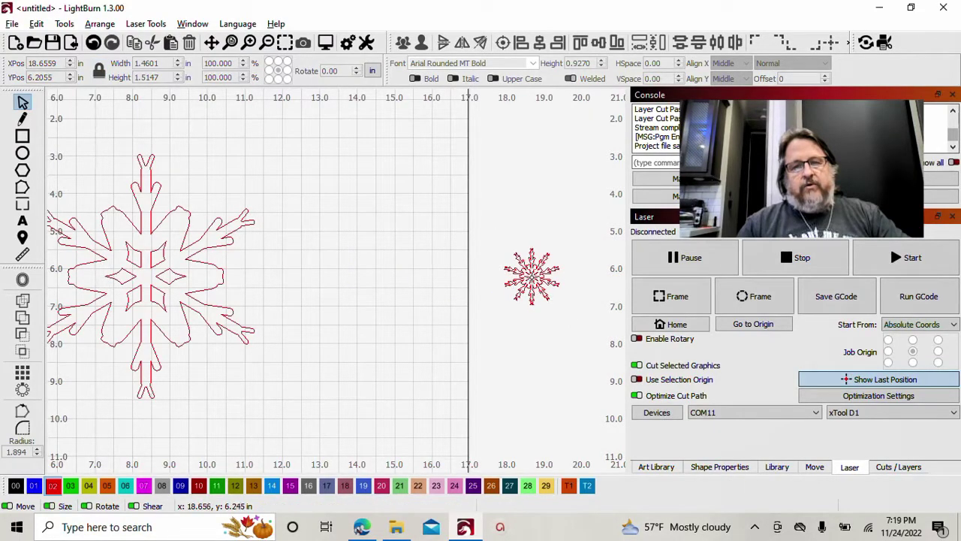
click(532, 278)
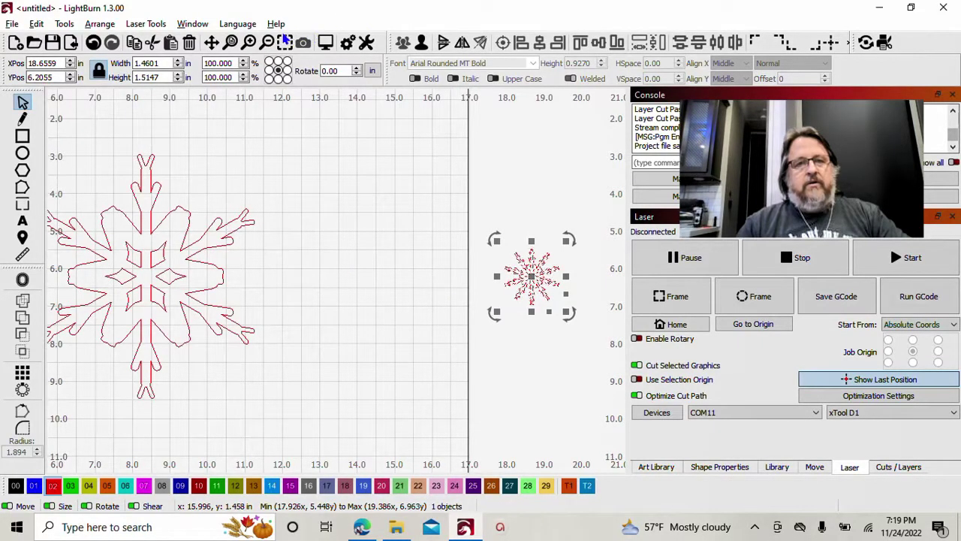
click(286, 42)
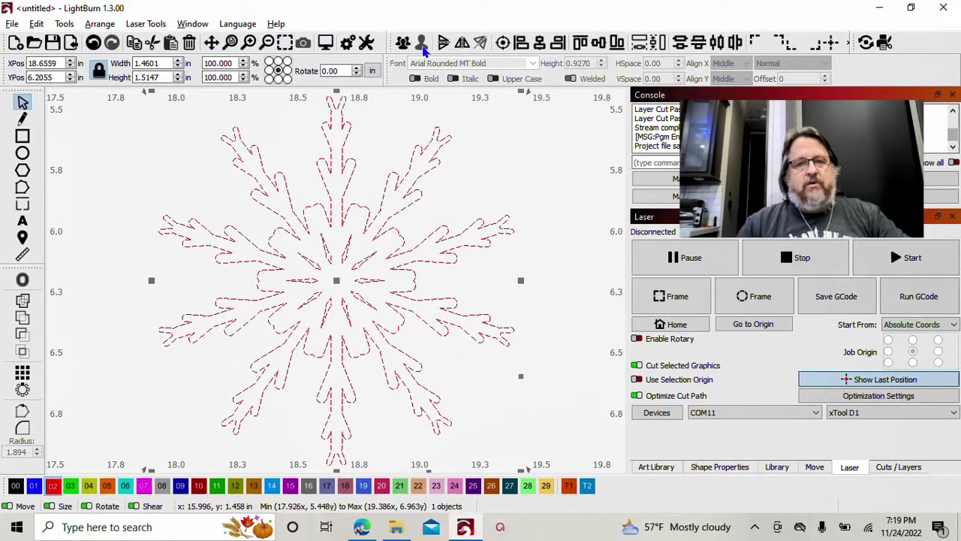
click(488, 138)
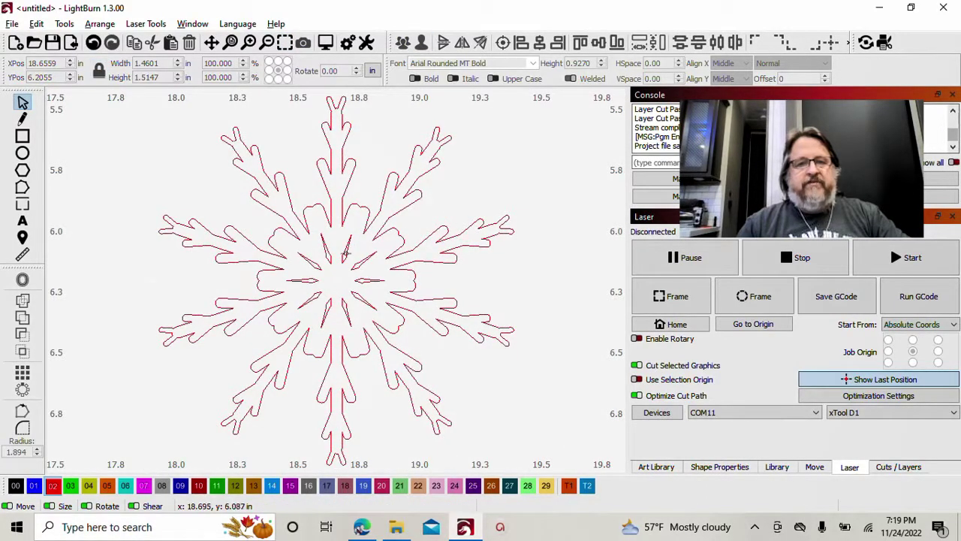
click(346, 256)
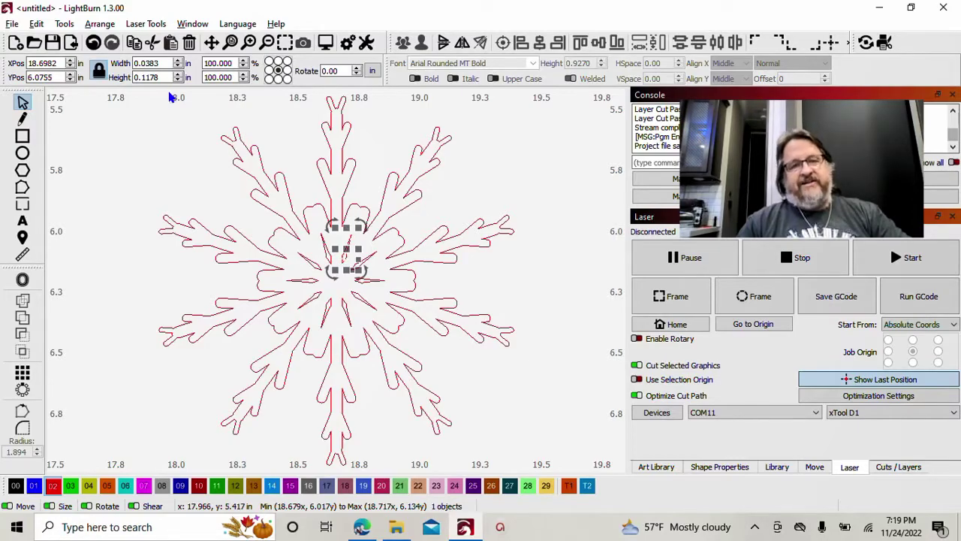
scroll(238, 124, down, 2)
scroll(238, 127, down, 6)
scroll(239, 126, down, 2)
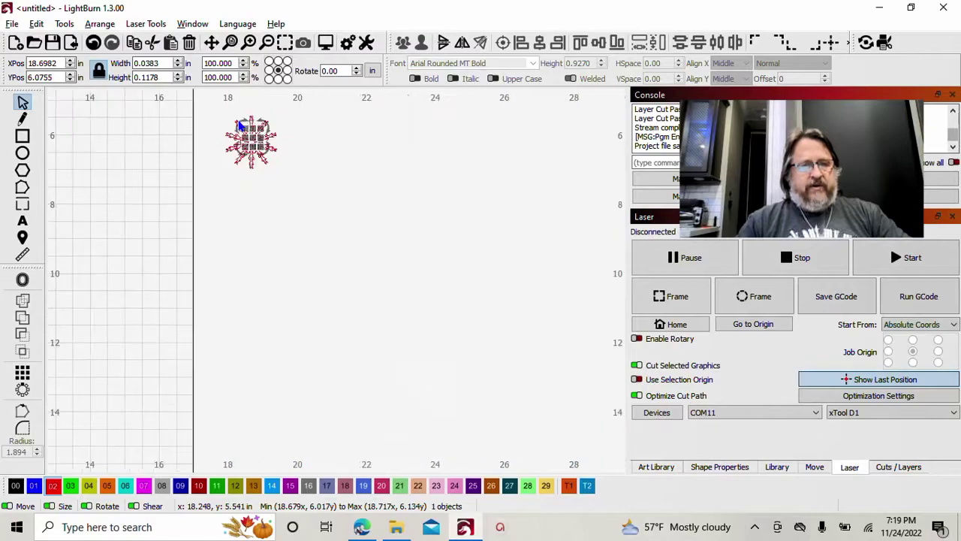
drag(210, 106, 331, 226)
scroll(149, 213, down, 3)
click(146, 208)
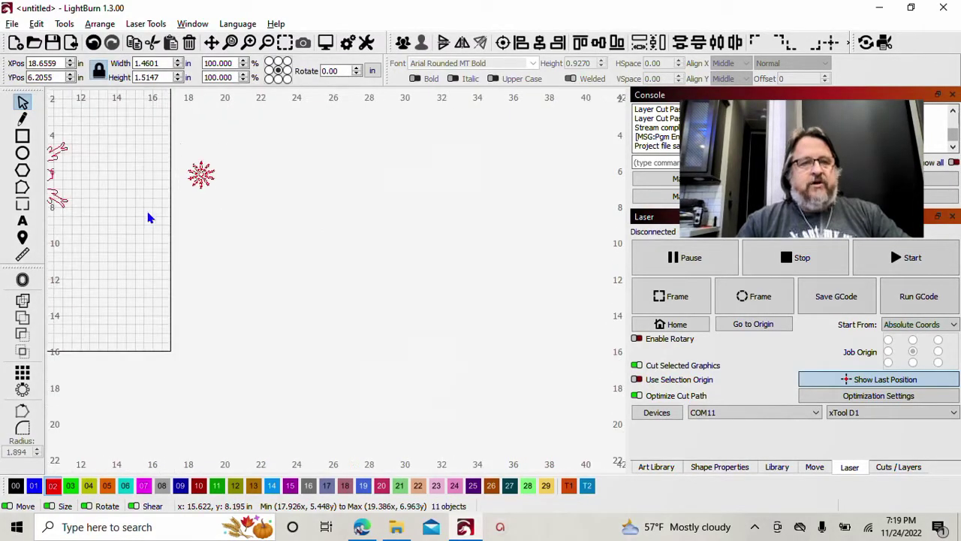
drag(197, 237, 435, 301)
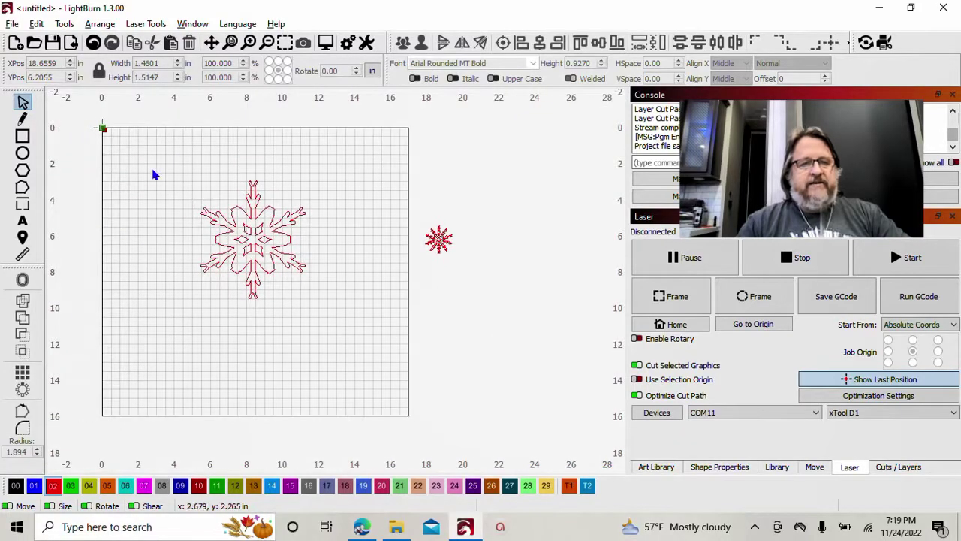
drag(154, 154, 371, 344)
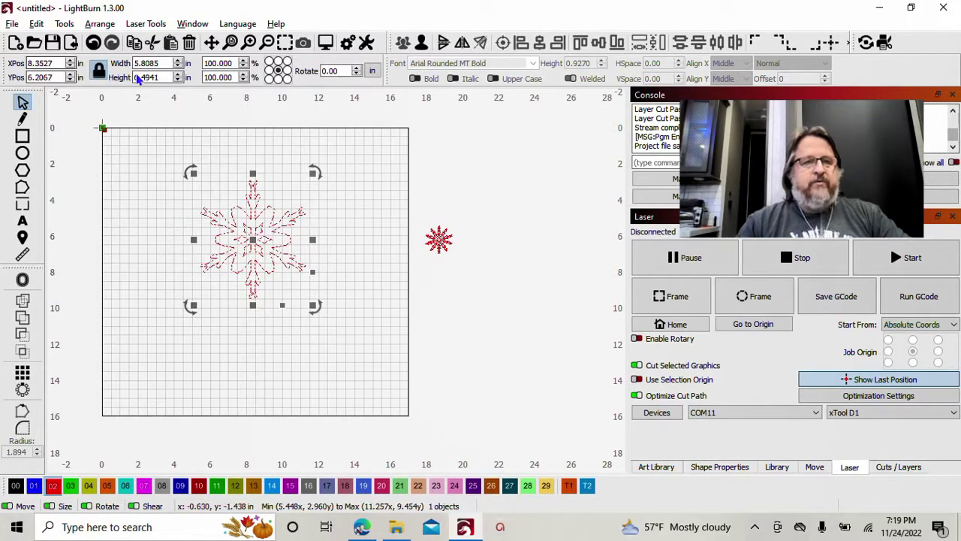